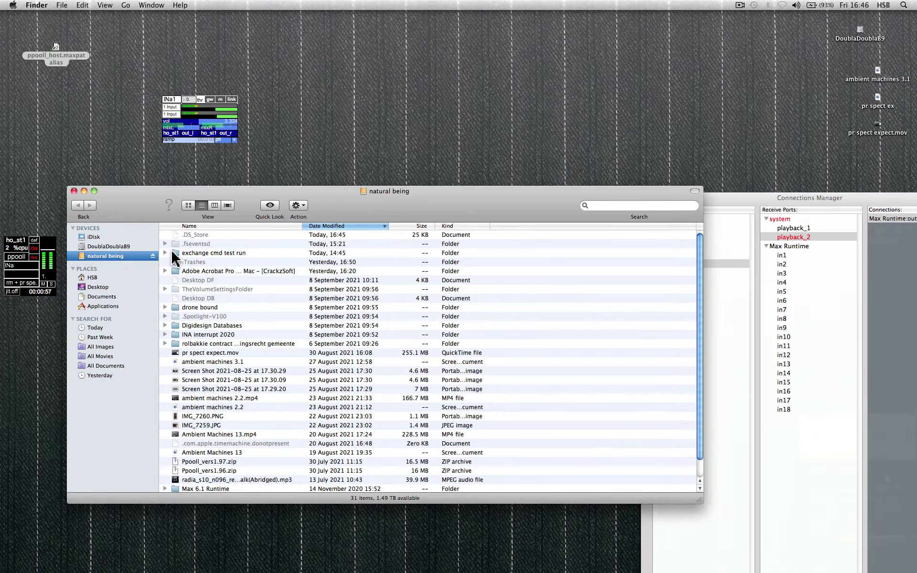
# Step: Copy the exchange cmd test run folder from the natural being drive to the desktop
pyautogui.moveTo(173, 253); pyautogui.dragTo(715, 96)
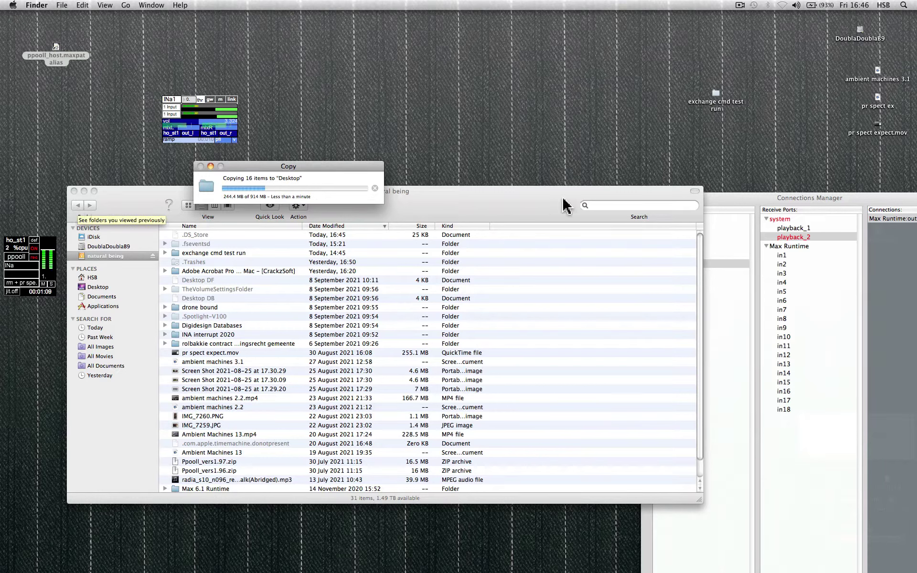
pyautogui.click(757, 176)
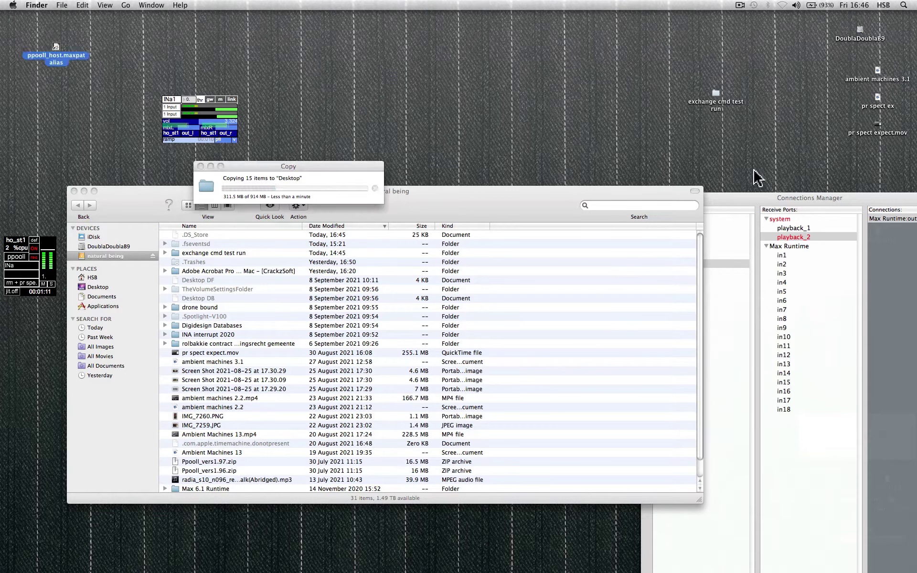
pyautogui.moveTo(503, 198); pyautogui.dragTo(610, 206)
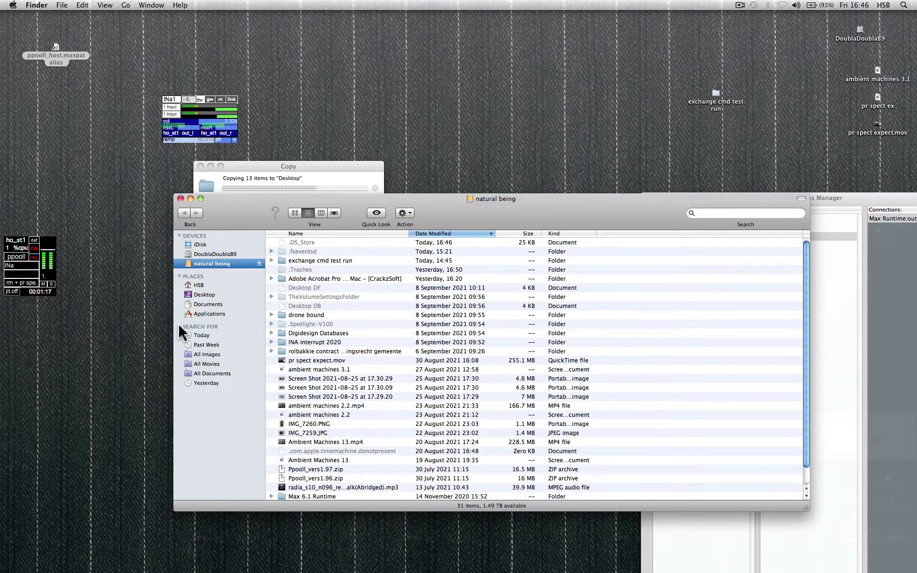
# Step: Move the ppooll exchange backup test folder out of the copied exchange cmd test run folder onto the top level of the DoublaDoubla89 drive
pyautogui.click(194, 286)
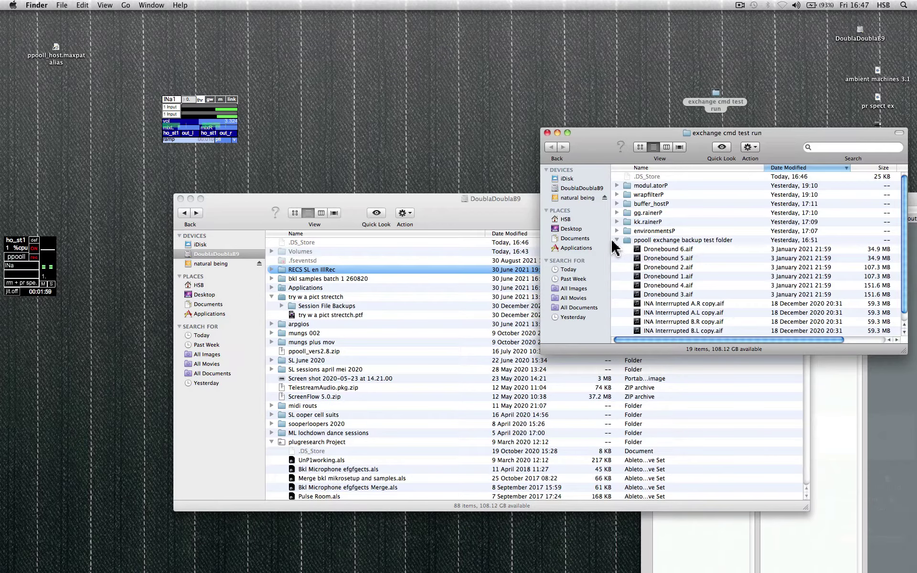
pyautogui.click(617, 240)
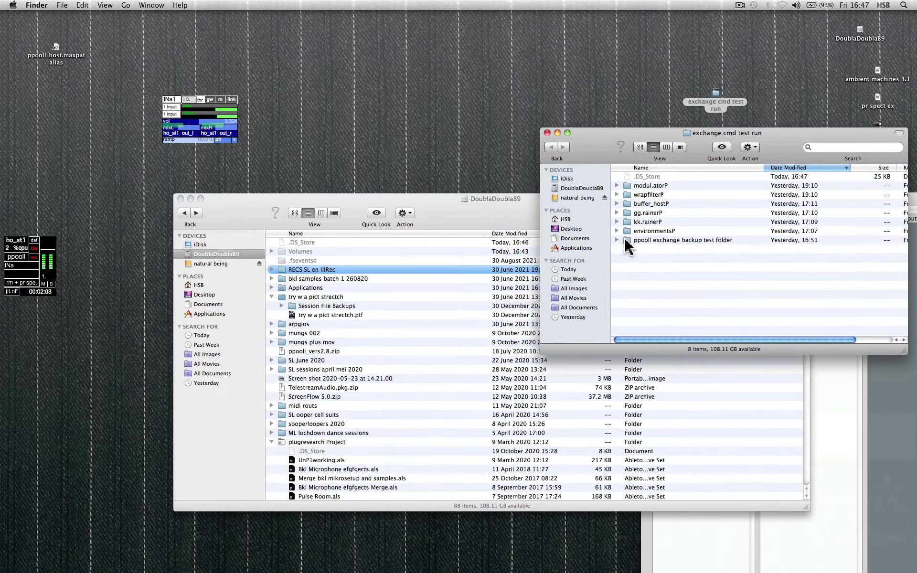
pyautogui.moveTo(626, 241); pyautogui.dragTo(227, 253)
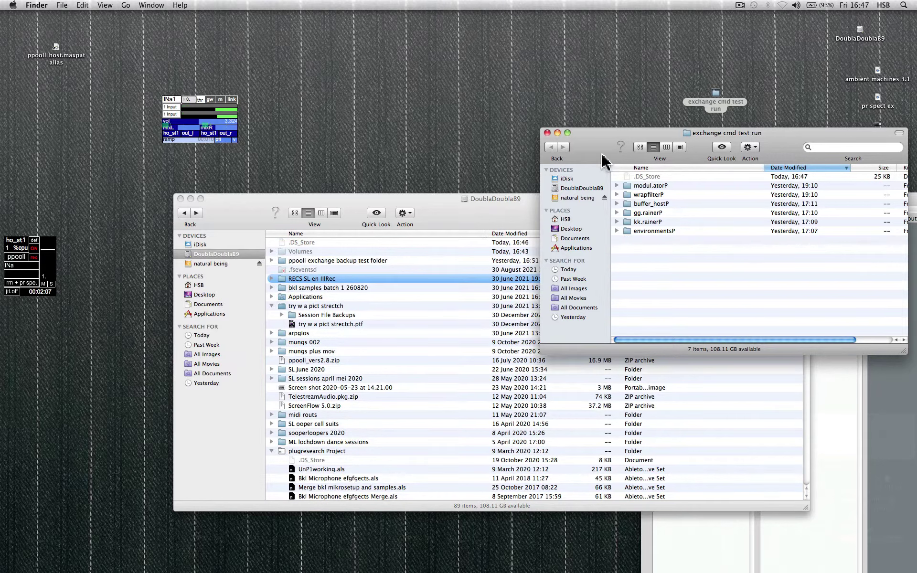
# Step: Show the Applications folder and locate the kk.rainerP preset folder under Max6 Runtime, Cycling '74, ppooll, ppooll_presets
pyautogui.moveTo(601, 154); pyautogui.dragTo(604, 130)
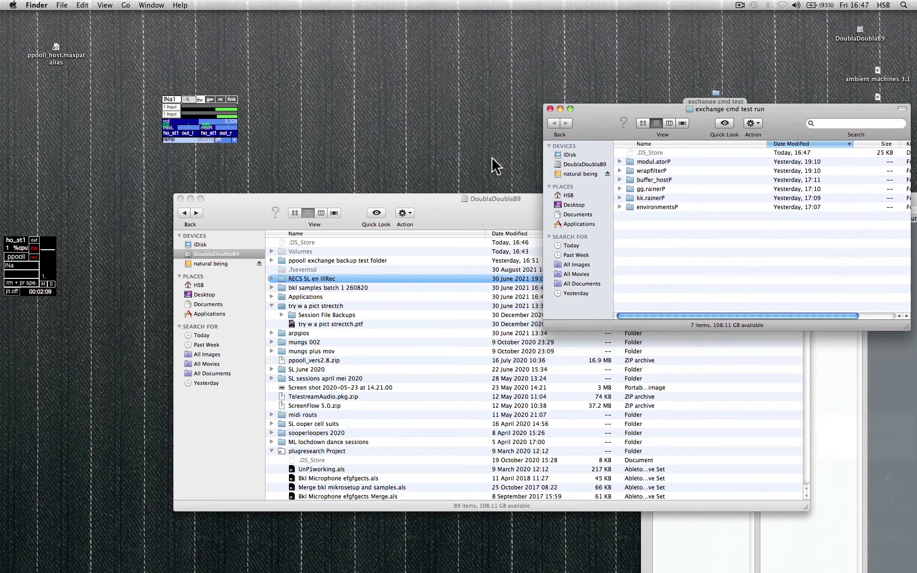
pyautogui.click(213, 314)
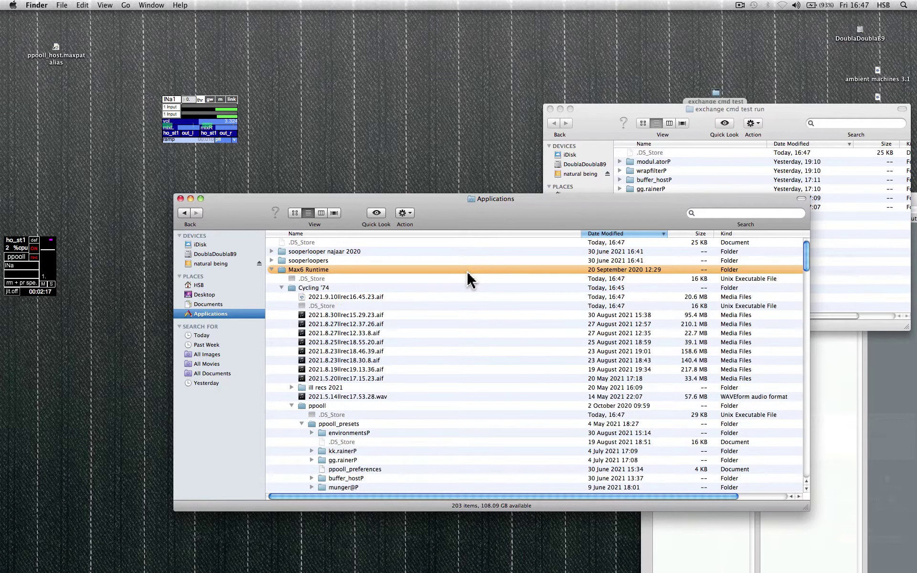
pyautogui.click(592, 116)
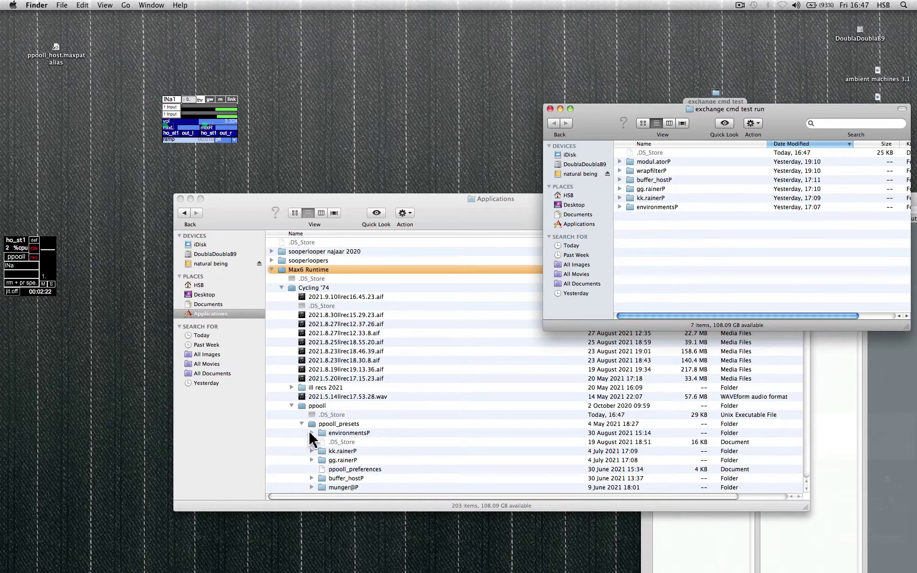
pyautogui.click(312, 451)
pyautogui.click(312, 452)
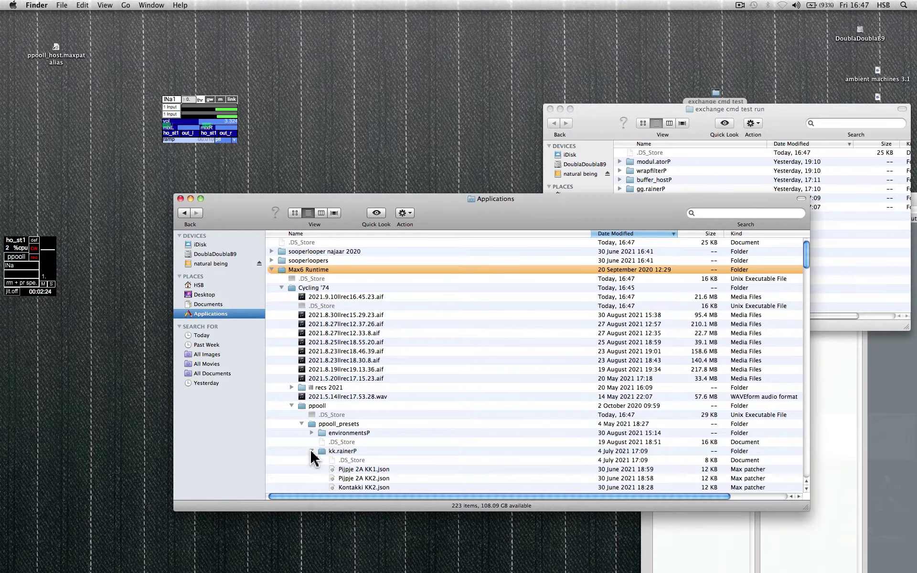
pyautogui.click(311, 452)
# Step: Arrange the exchange cmd test run and Applications windows side by side and open the ppooll folder in its window
pyautogui.moveTo(272, 214); pyautogui.dragTo(485, 236)
pyautogui.click(619, 128)
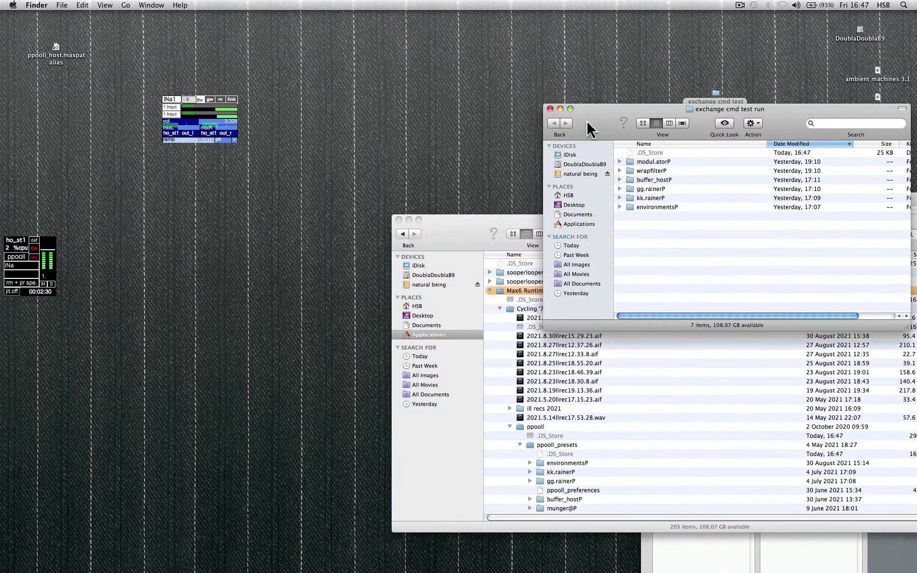
pyautogui.moveTo(592, 128); pyautogui.dragTo(60, 62)
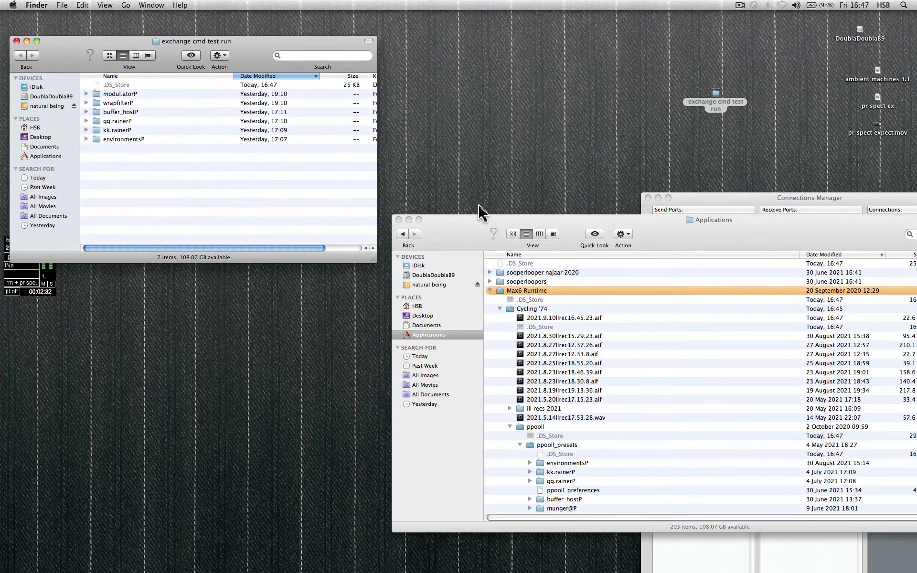
pyautogui.moveTo(475, 229); pyautogui.dragTo(466, 106)
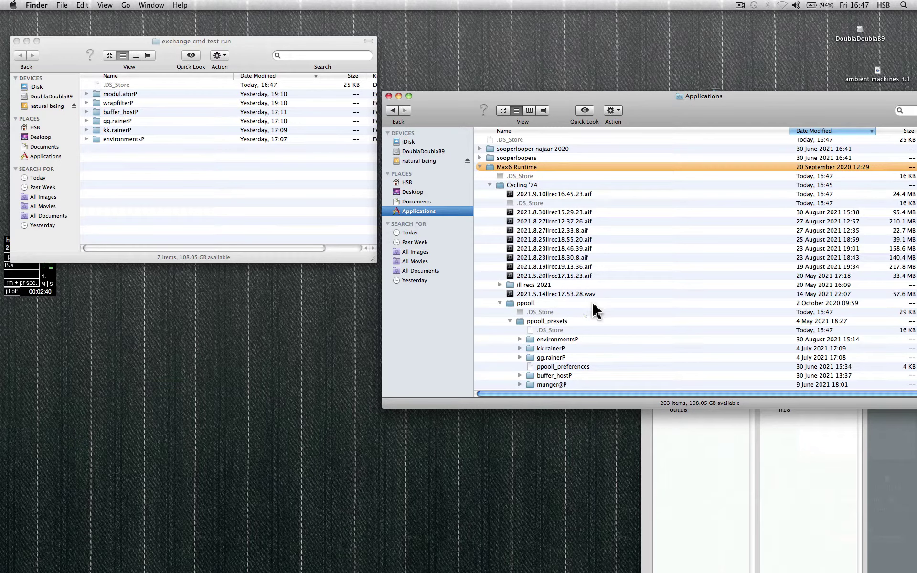
pyautogui.click(509, 305)
pyautogui.doubleClick(510, 307)
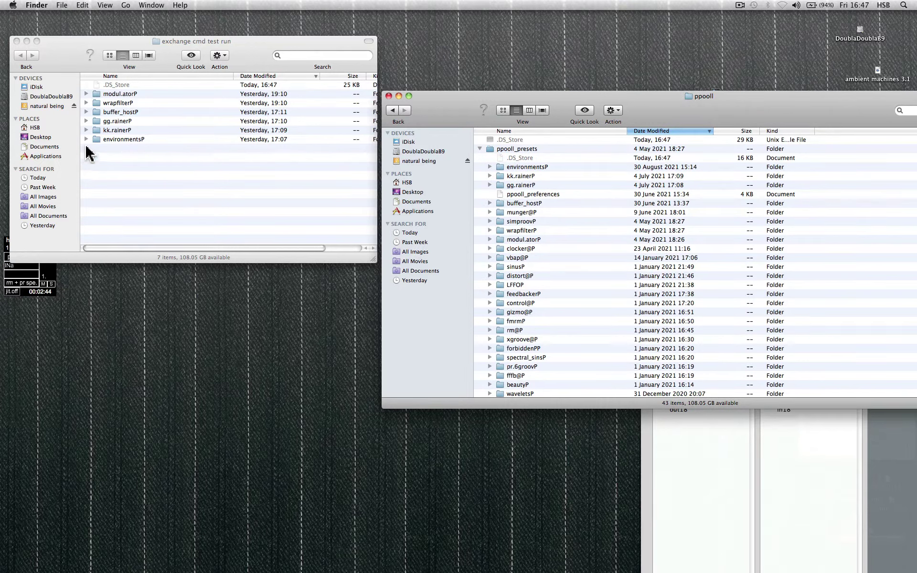
# Step: Move the exchange on cmnd 1 preset from the test run's environmentsP folder into environmentsP under ppooll_presets
pyautogui.click(86, 139)
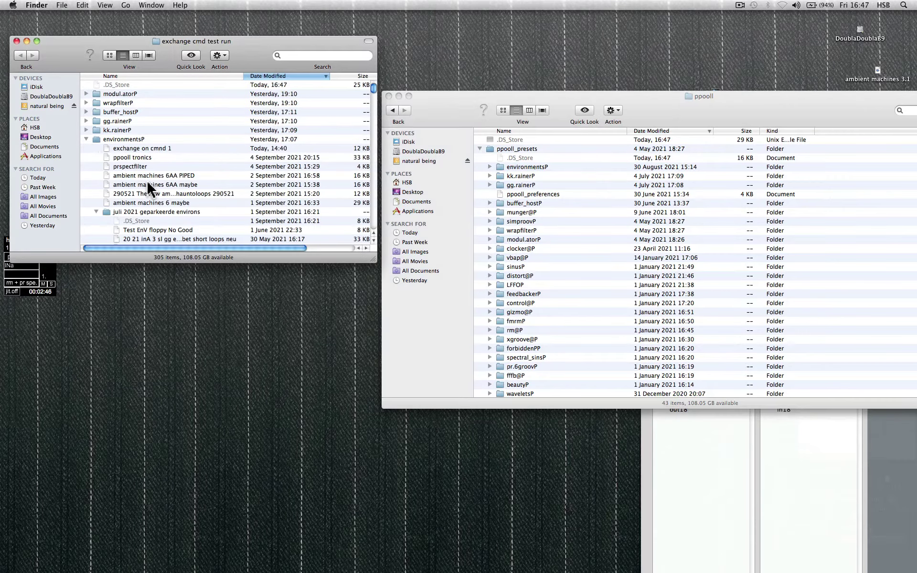
pyautogui.moveTo(128, 152); pyautogui.dragTo(528, 168)
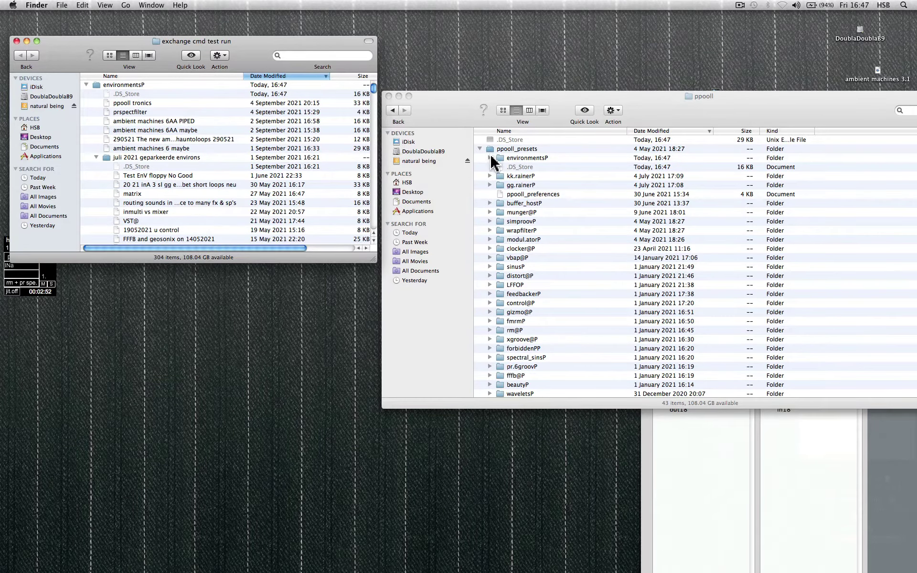
pyautogui.click(490, 158)
pyautogui.click(490, 158)
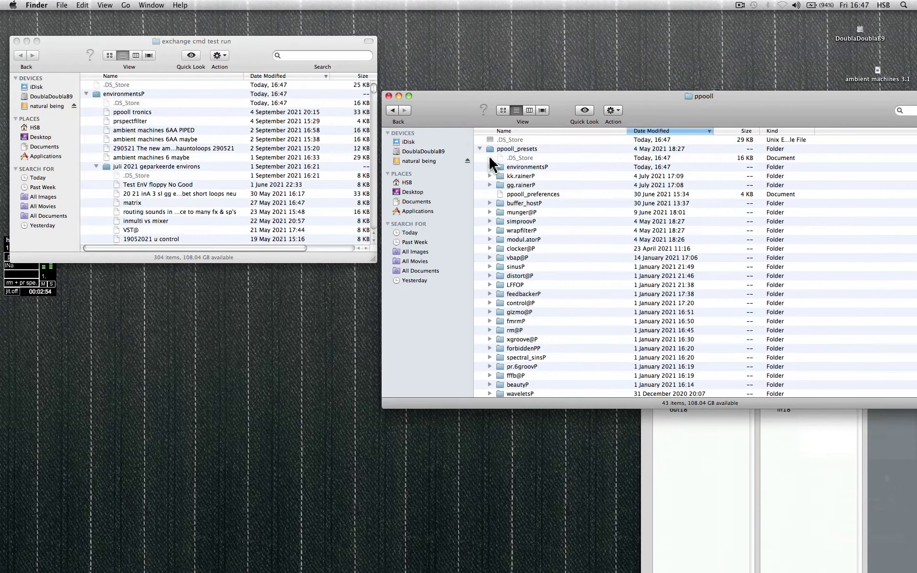
pyautogui.click(86, 94)
# Step: Move exchange cmd.json from the test run's modul.atorP folder into modul.atorP under ppooll_presets
pyautogui.click(86, 102)
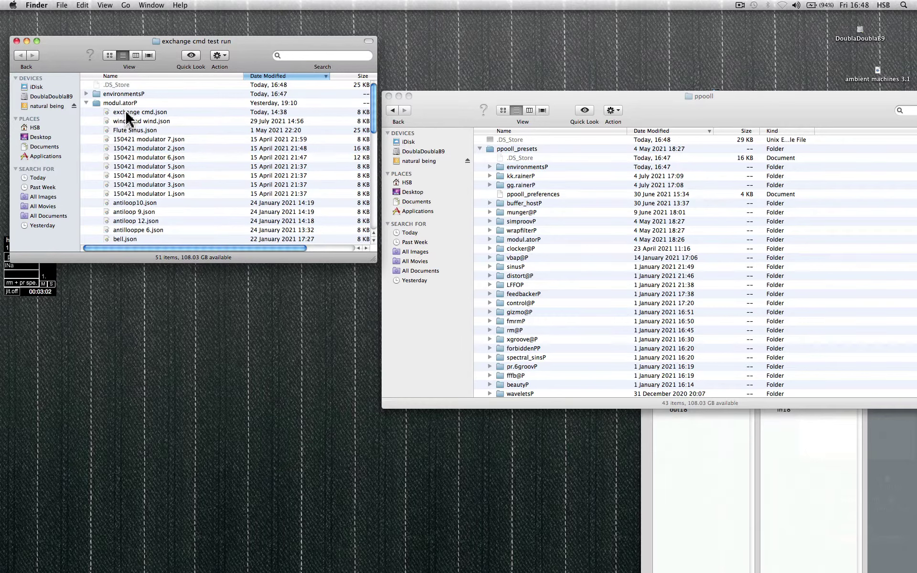
pyautogui.moveTo(118, 112); pyautogui.dragTo(422, 241)
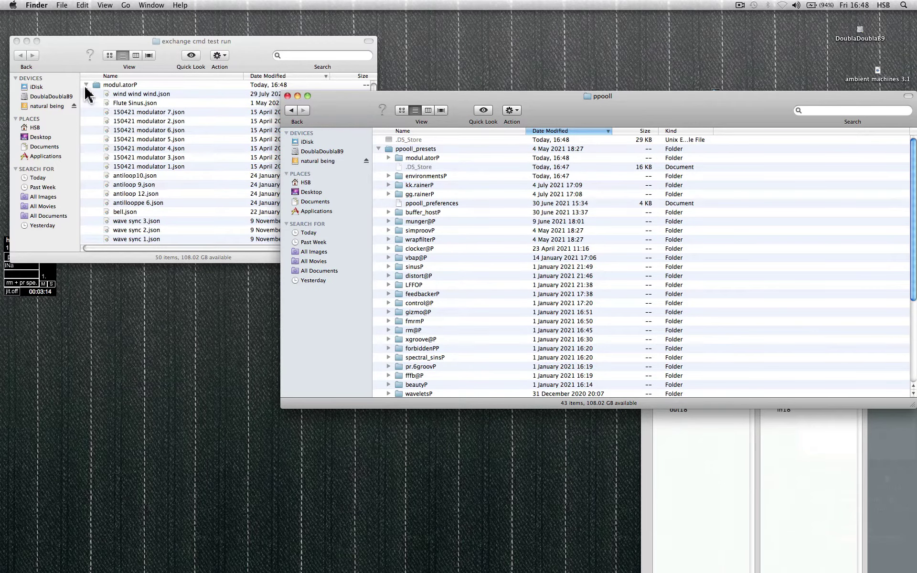
pyautogui.click(87, 85)
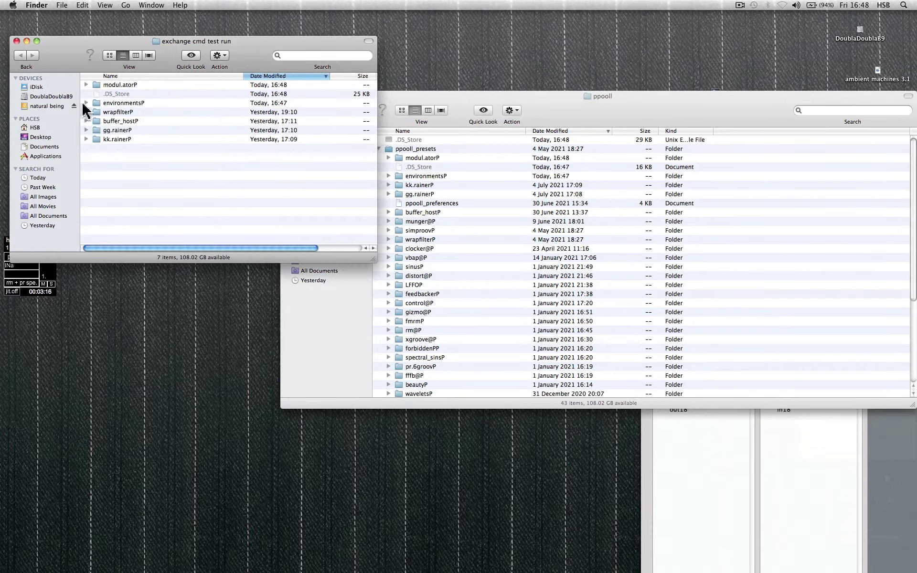
# Step: Move exchange cmd.json from the test run's wrapfilterP folder into wrapfilterP under ppooll_presets
pyautogui.click(86, 112)
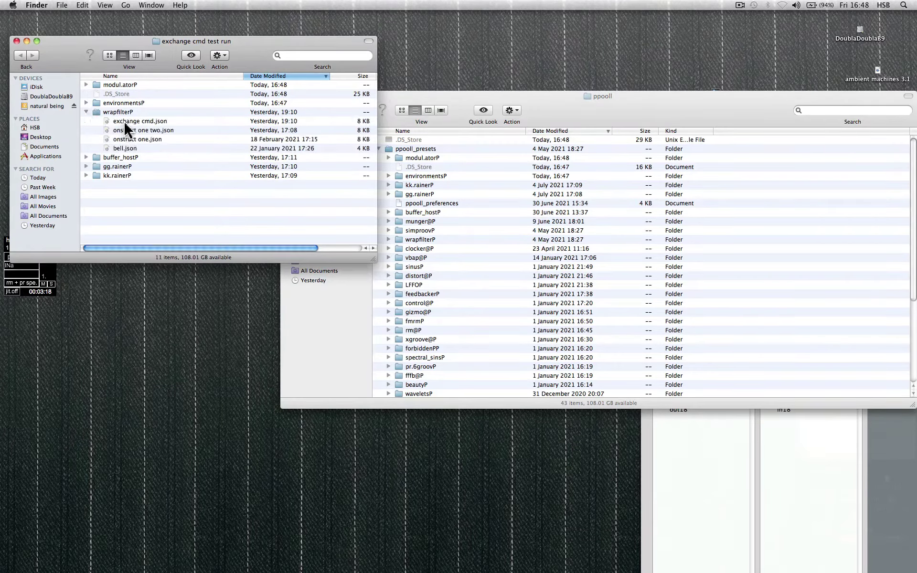
pyautogui.scroll(-5, 470, 254)
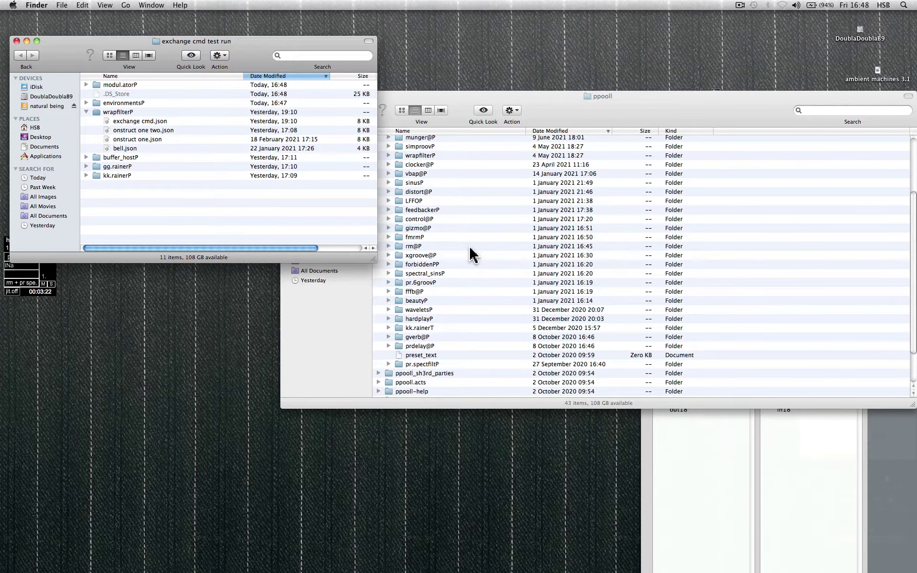
pyautogui.scroll(1, 470, 254)
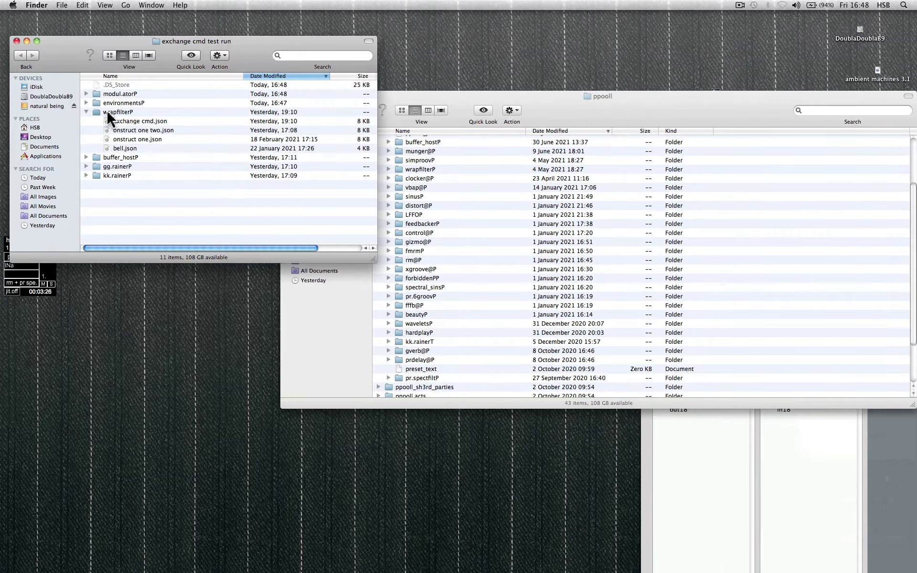
pyautogui.moveTo(114, 120); pyautogui.dragTo(414, 171)
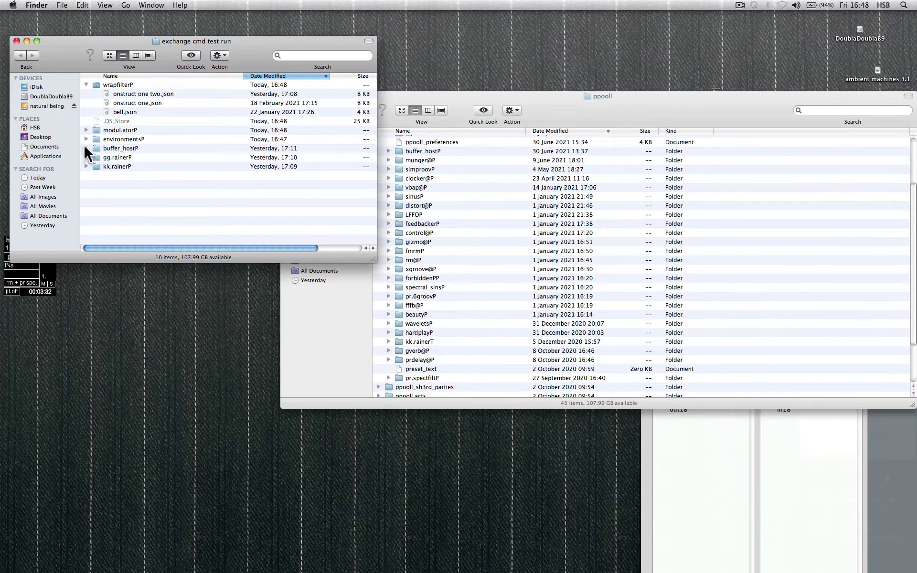
# Step: Move the exchange cmd preset from the test run's buffer_hostP folder into buffer_hostP under ppooll_presets
pyautogui.click(86, 148)
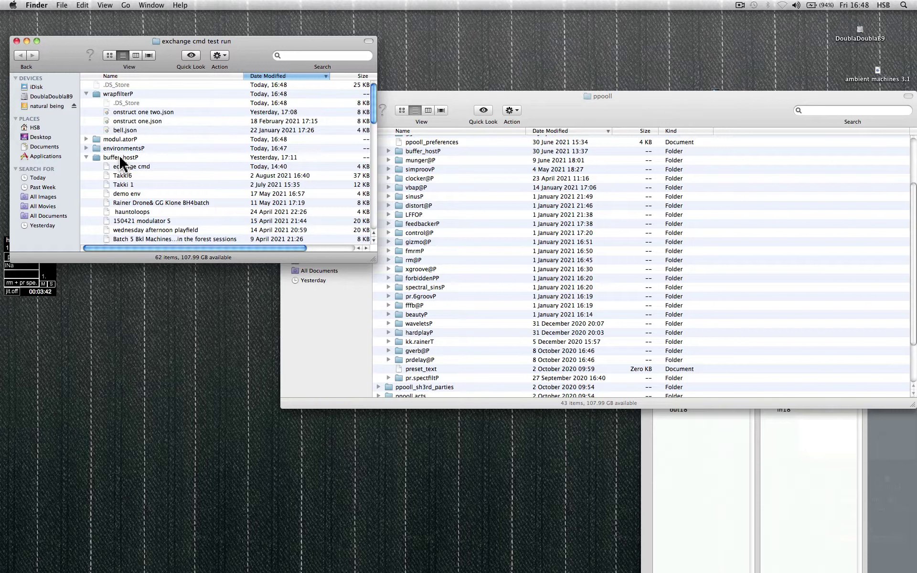
pyautogui.click(120, 158)
pyautogui.moveTo(123, 171); pyautogui.dragTo(430, 151)
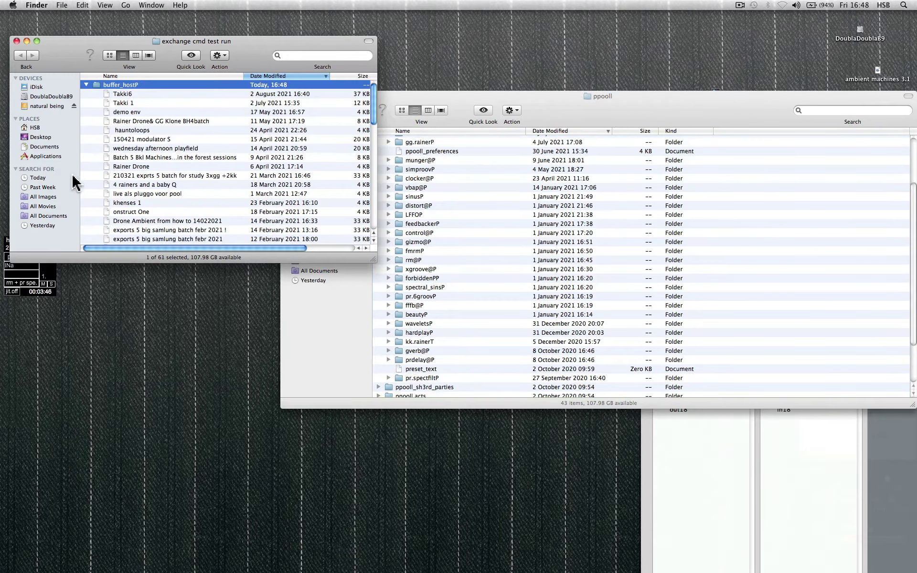
pyautogui.click(87, 85)
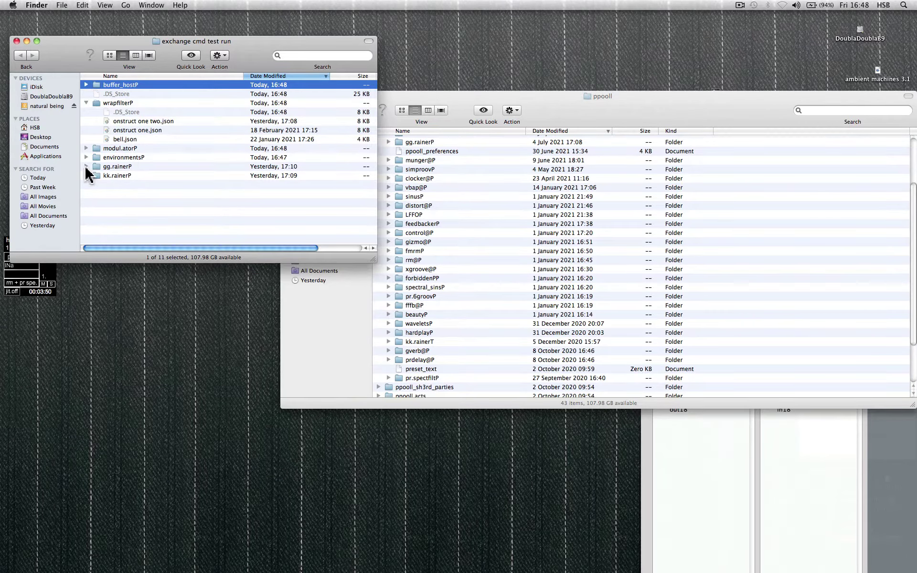
# Step: Move exchange cmd gg1.json from the test run's gg.rainerP folder into gg.rainerP under ppooll_presets
pyautogui.click(86, 166)
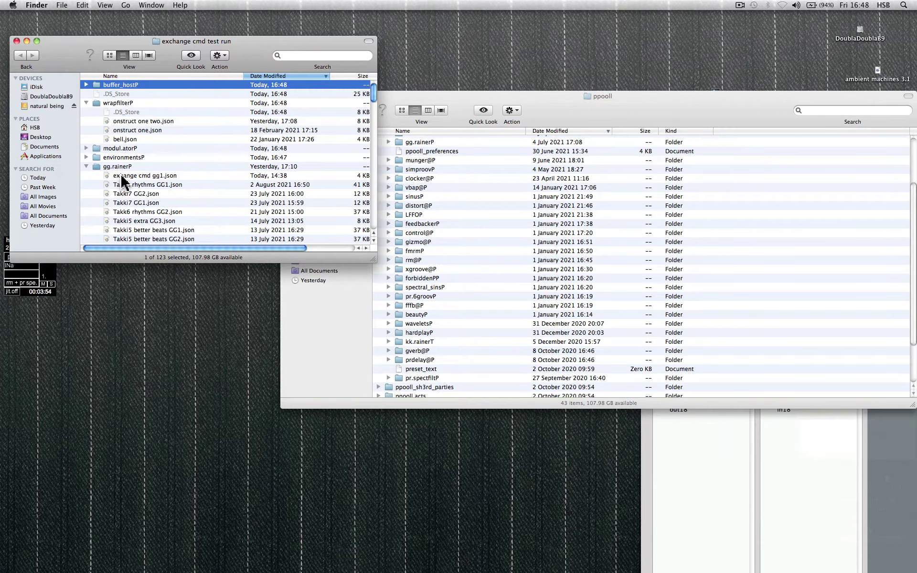
pyautogui.moveTo(126, 182); pyautogui.dragTo(430, 149)
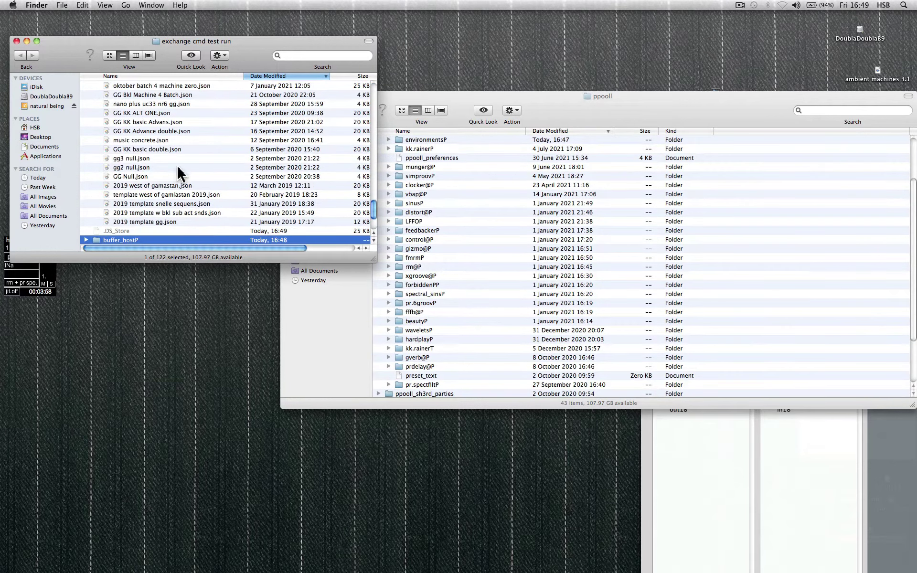
pyautogui.scroll(-3, 89, 114)
pyautogui.scroll(-5, 89, 114)
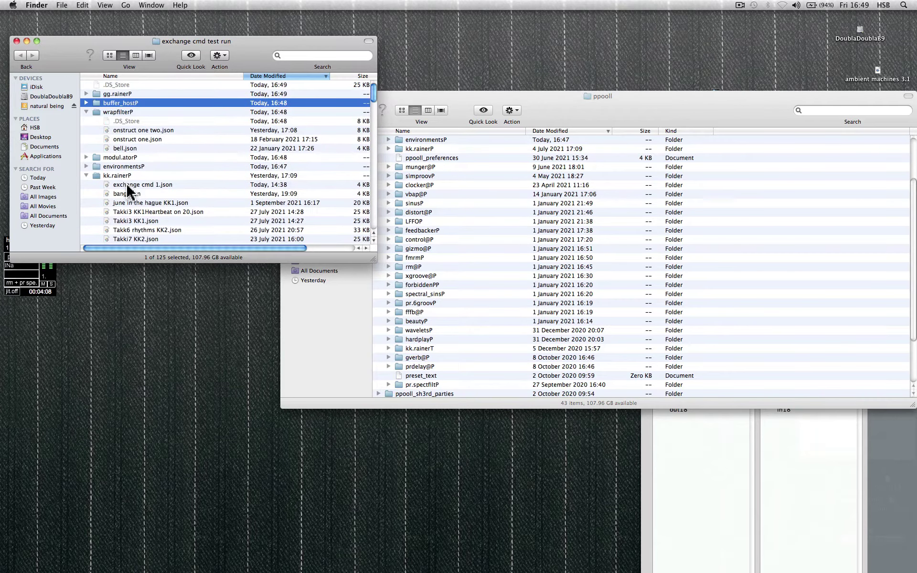
# Step: Move exchange cmd 1.json from the test run's kk.rainerP folder into kk.rainerP under ppooll_presets
pyautogui.moveTo(129, 191); pyautogui.dragTo(431, 152)
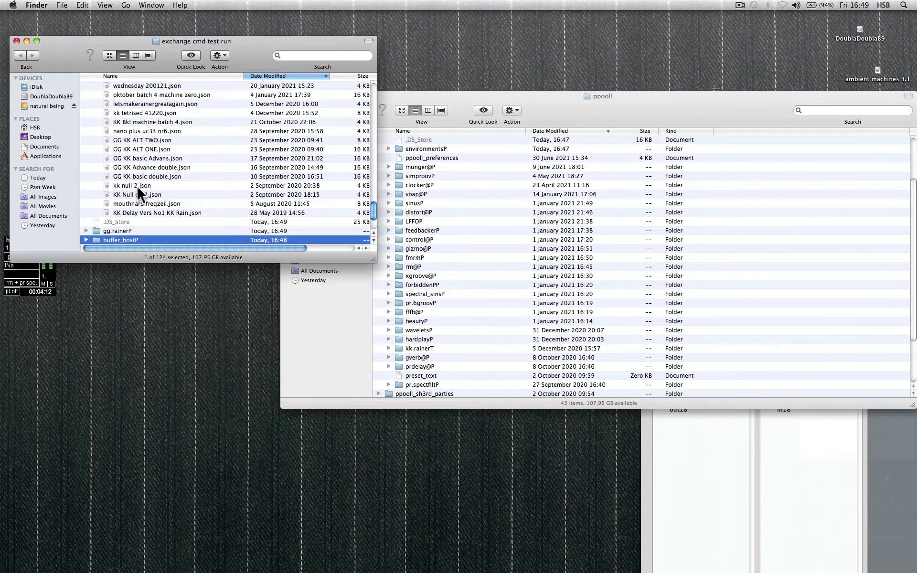
pyautogui.scroll(-3, 125, 203)
pyautogui.scroll(8, 128, 195)
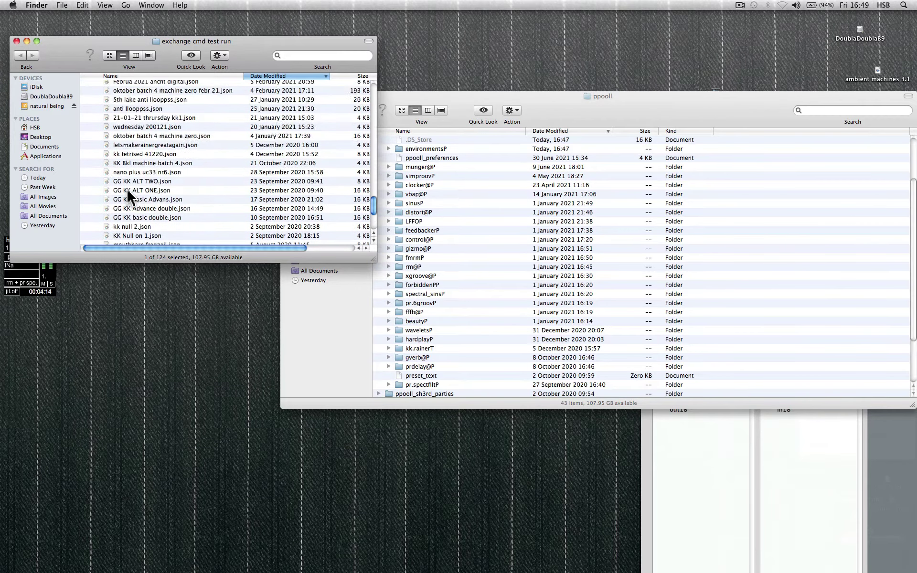
pyautogui.click(86, 85)
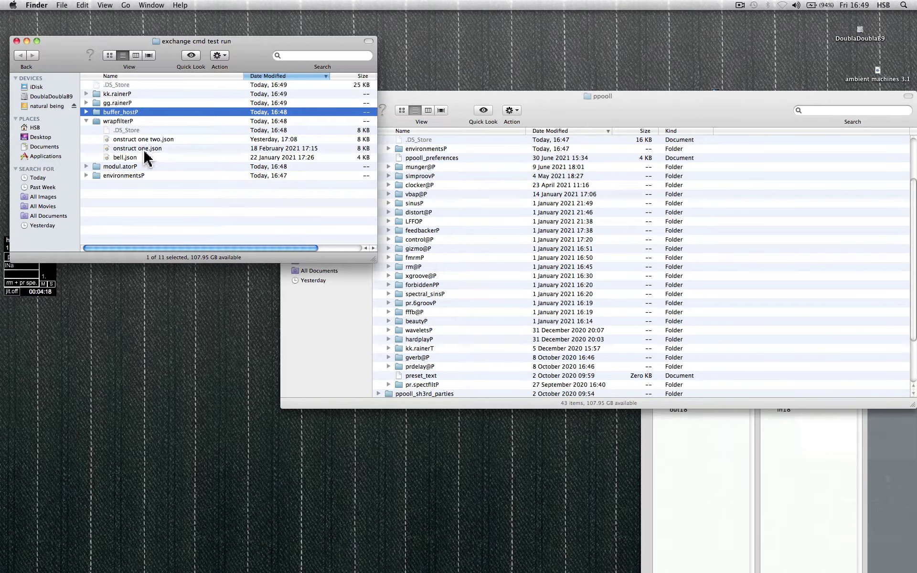
# Step: Shift the ppooll window aside and close the exchange cmd test run window
pyautogui.moveTo(576, 112); pyautogui.dragTo(600, 117)
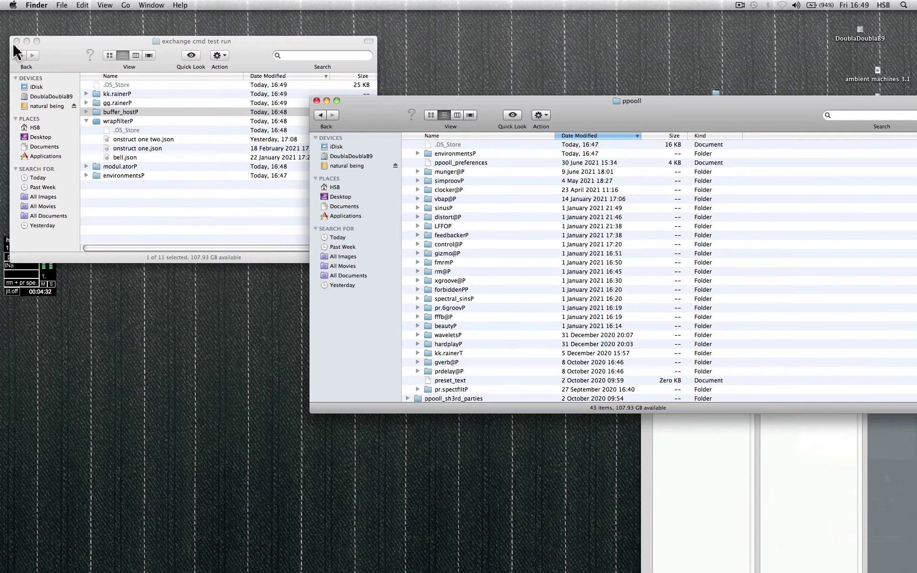
pyautogui.click(17, 42)
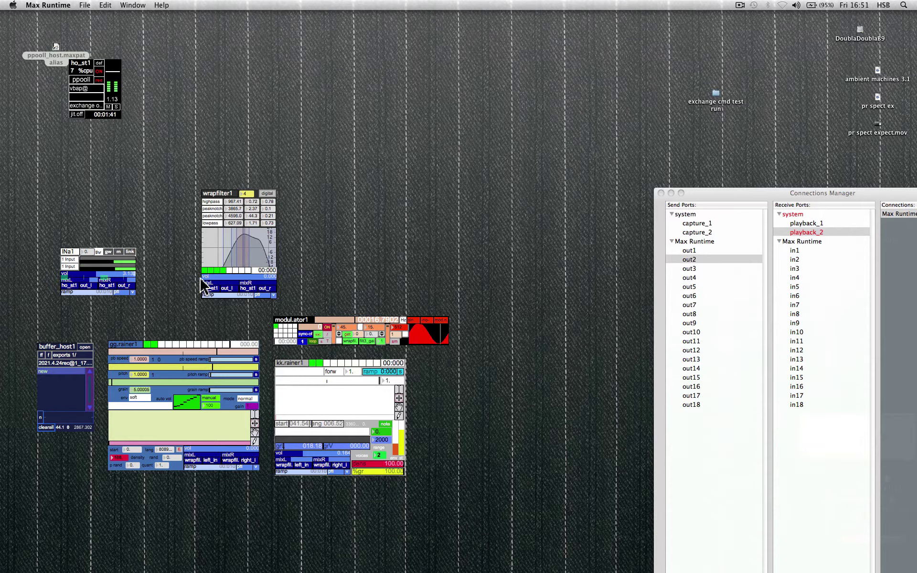
# Step: Add the ppooll exchange backup test folder from the DoublaDoubla89 disk as a sample folder in buffer_host1
pyautogui.click(42, 358)
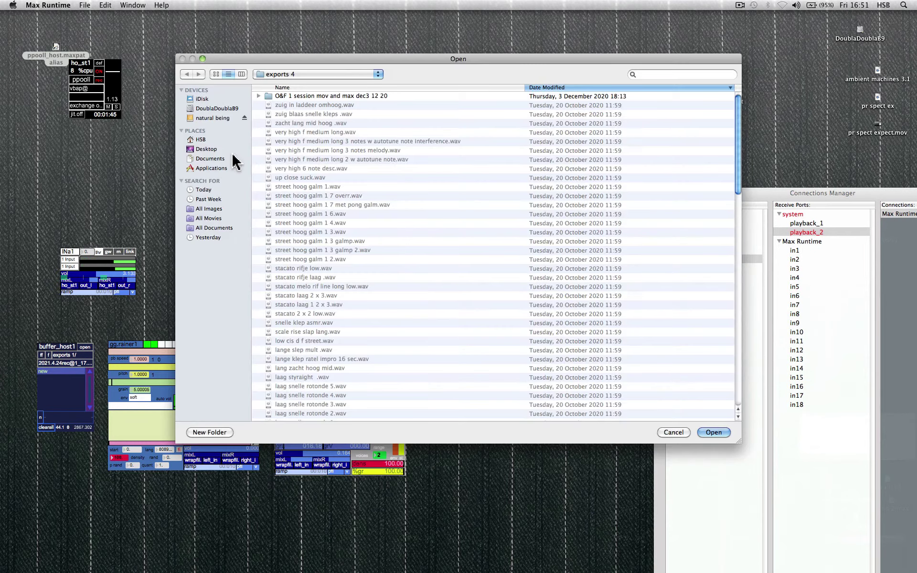
pyautogui.click(217, 109)
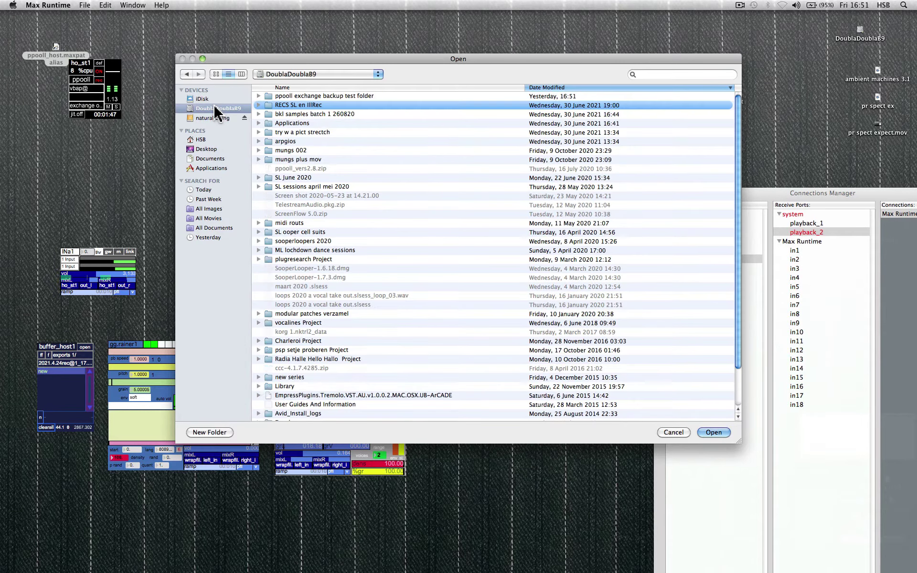
pyautogui.click(270, 96)
pyautogui.doubleClick(271, 95)
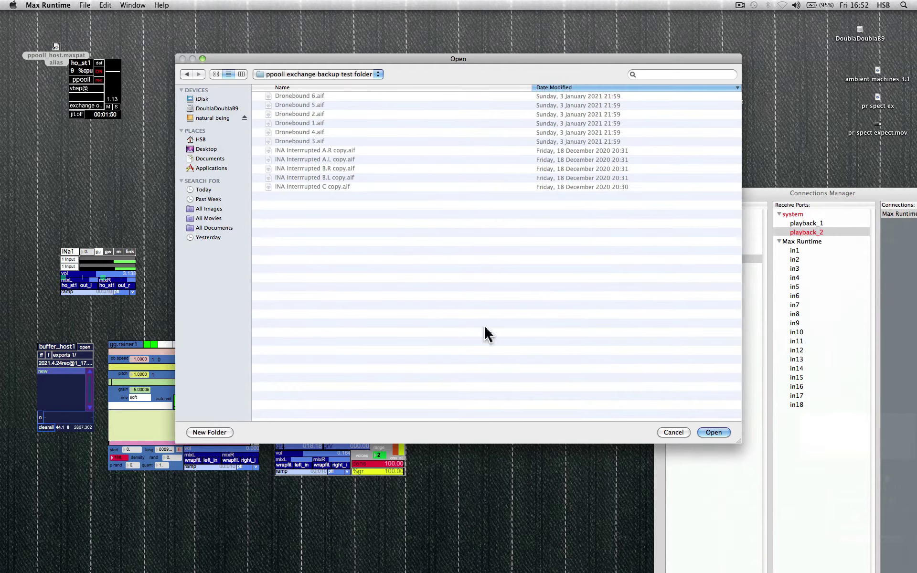
pyautogui.click(723, 434)
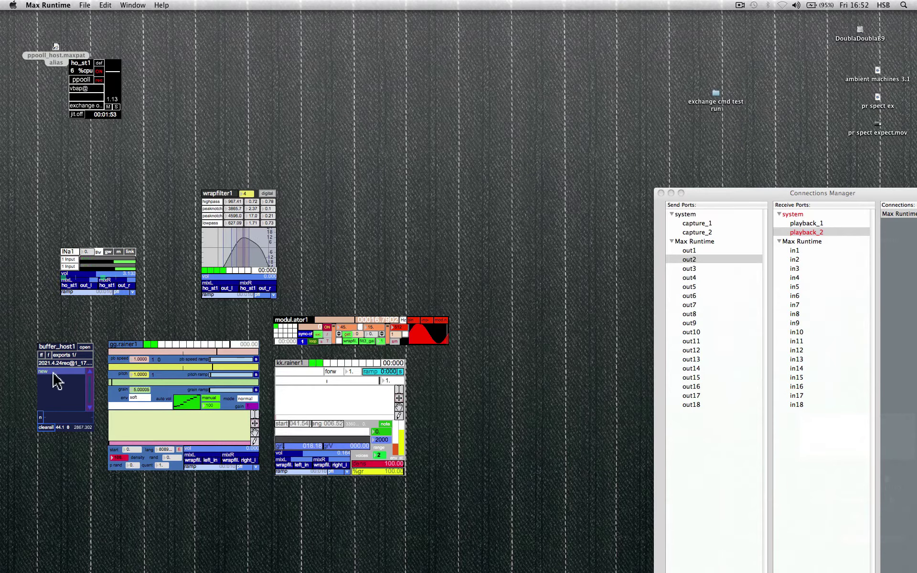
# Step: Add the ppooll exchange backup test folder once more and make it buffer_host1's current sample folder
pyautogui.click(49, 356)
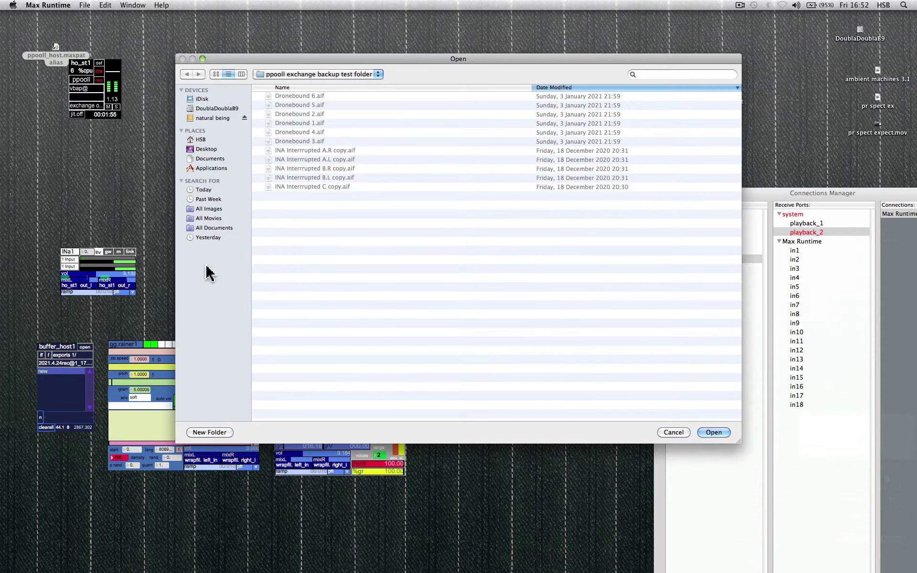
pyautogui.click(713, 433)
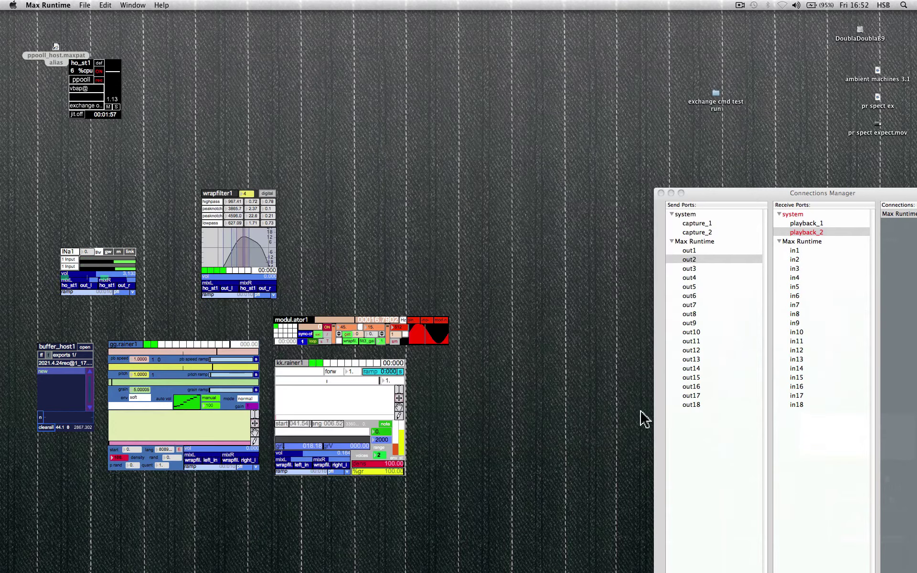
pyautogui.click(67, 355)
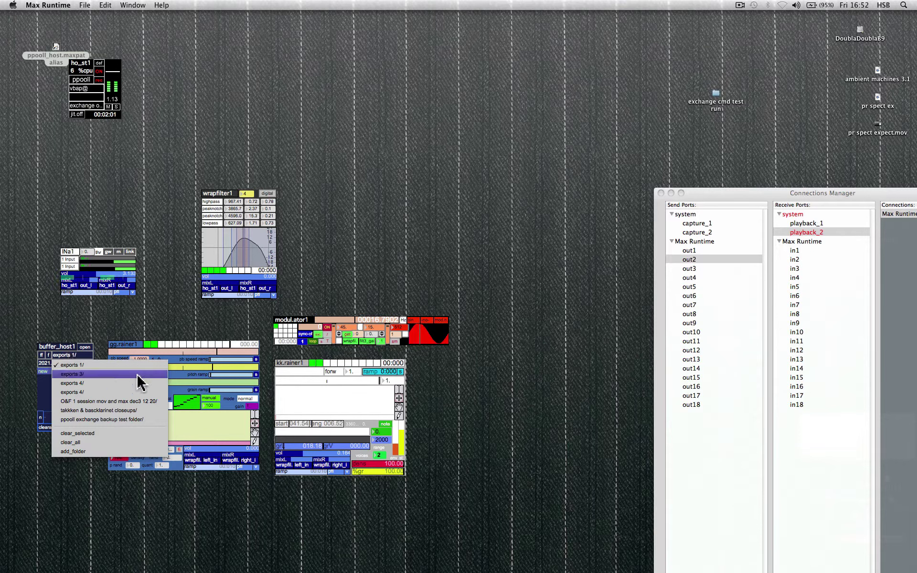
pyautogui.click(123, 420)
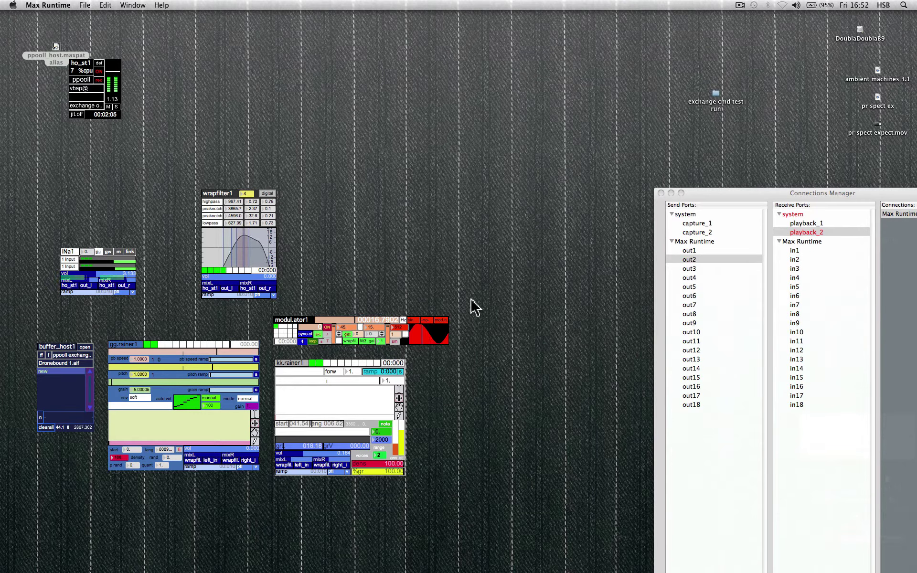
# Step: Try dropping the ppooll exchange backup test folder from a Finder window onto buffer_host1, and open Dronebound 5.aif from that folder
pyautogui.click(494, 191)
pyautogui.press('super+n')
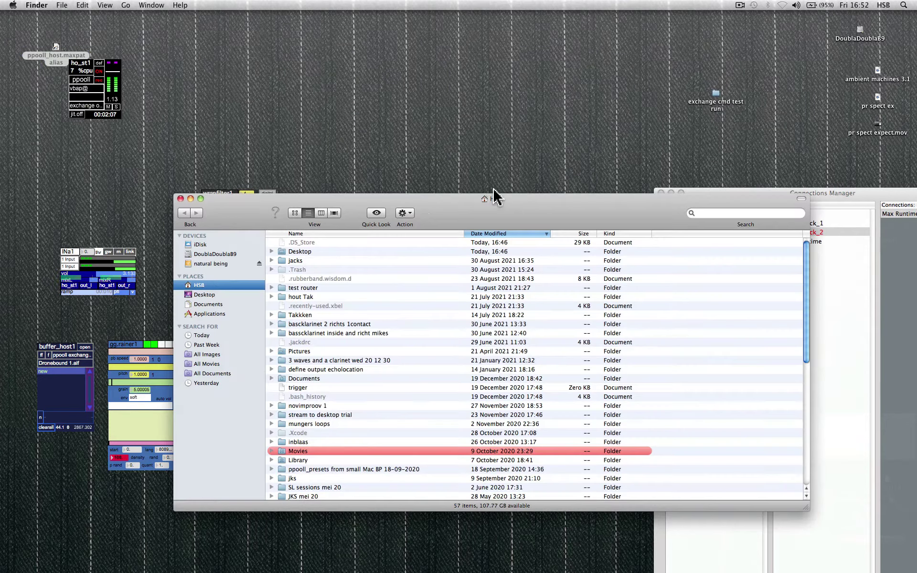
pyautogui.click(200, 253)
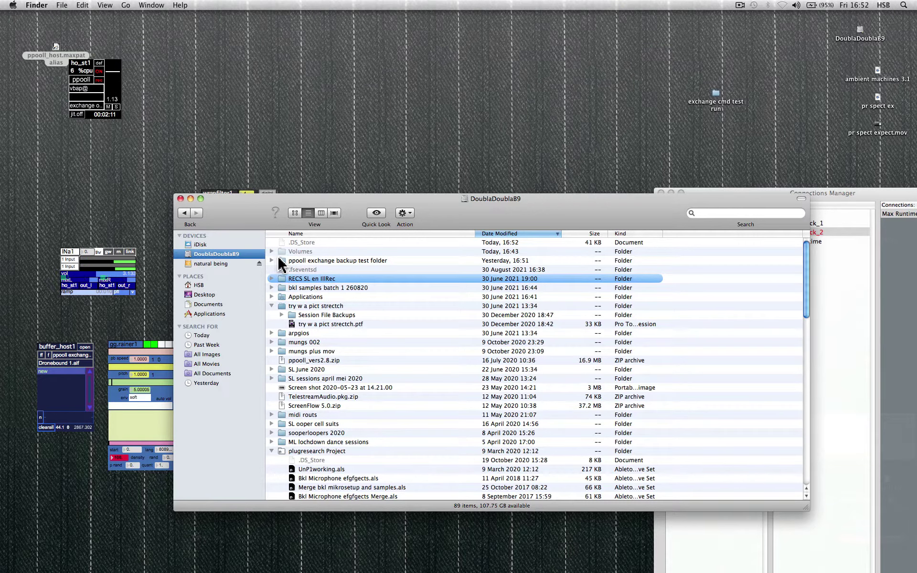
pyautogui.moveTo(281, 263); pyautogui.dragTo(64, 391)
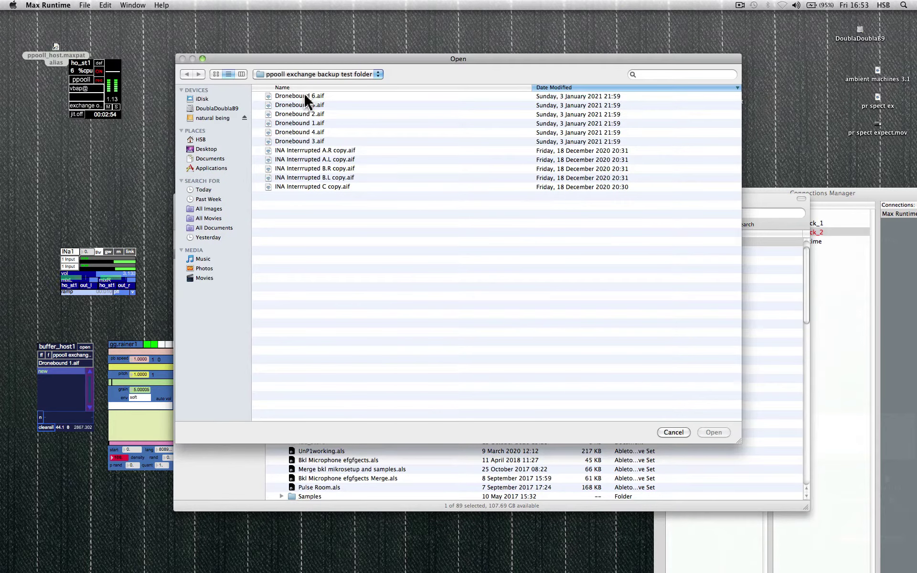
pyautogui.doubleClick(304, 104)
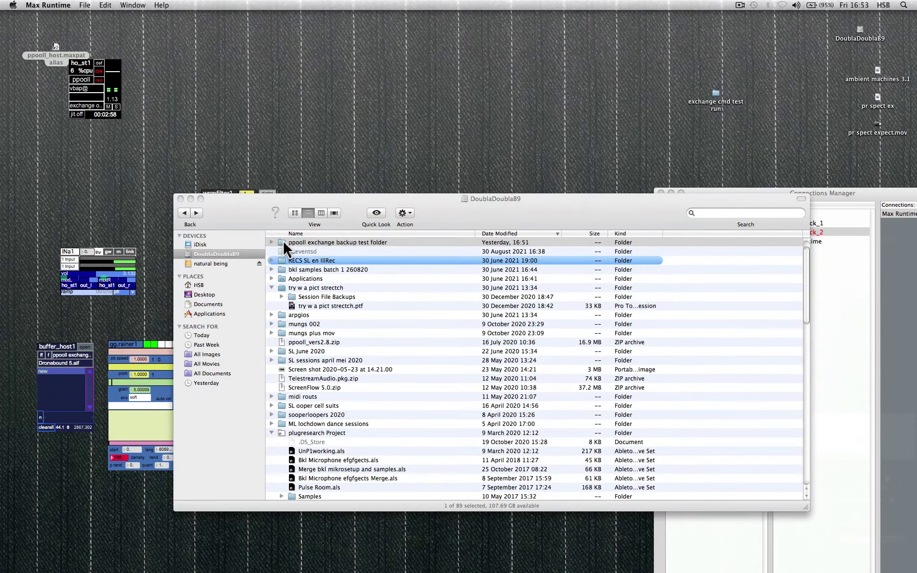
# Step: Drop all the audio files from the ppooll exchange backup test folder onto buffer_host1 and shift the Finder window aside
pyautogui.doubleClick(284, 243)
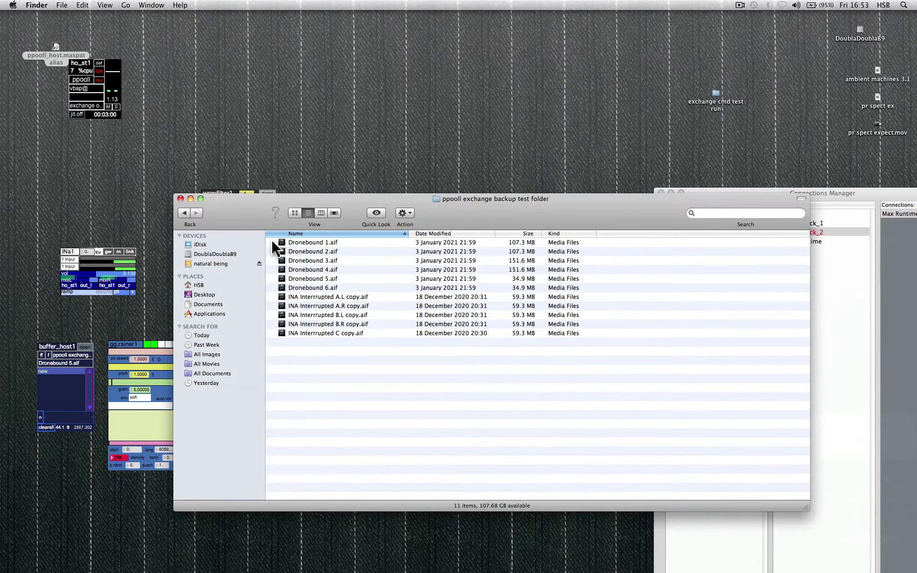
pyautogui.moveTo(273, 248); pyautogui.dragTo(293, 354)
pyautogui.moveTo(307, 256); pyautogui.dragTo(70, 395)
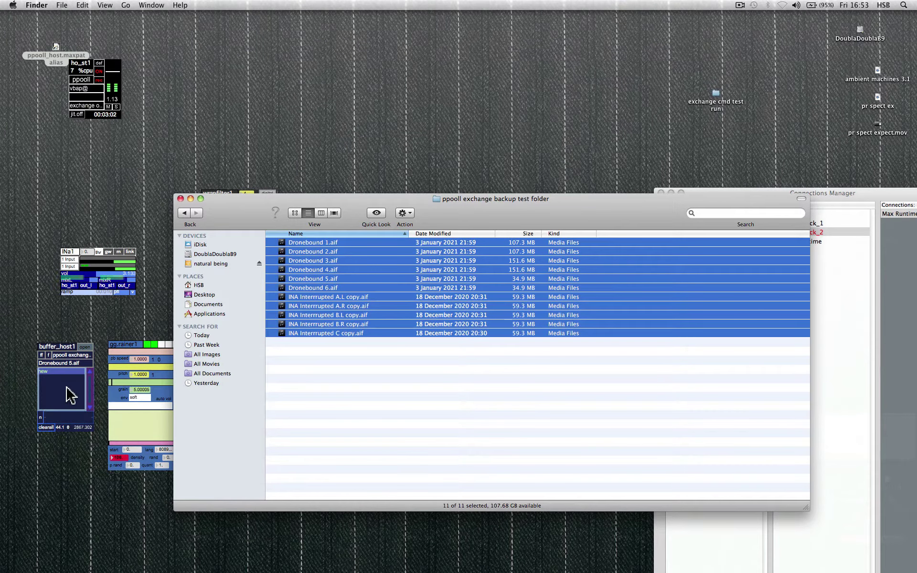
pyautogui.moveTo(212, 201); pyautogui.dragTo(483, 207)
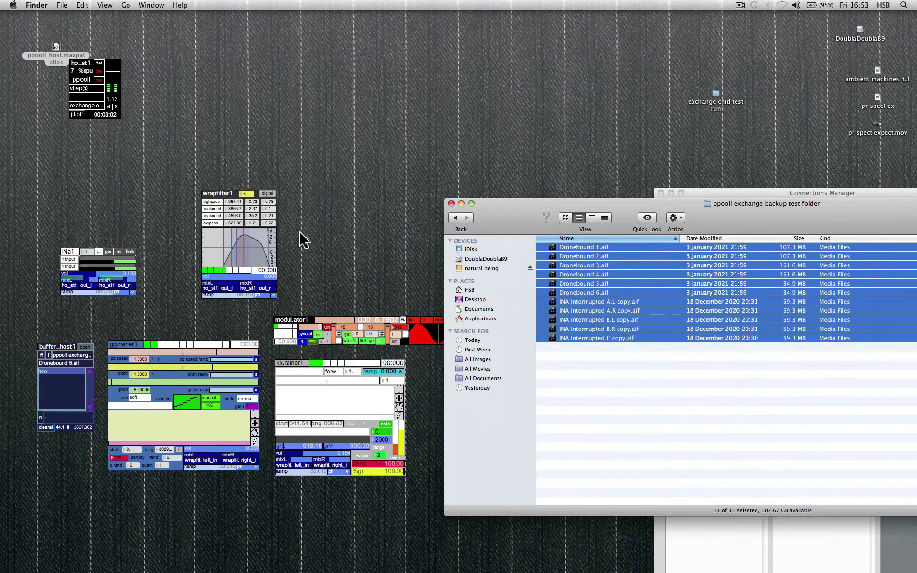
pyautogui.click(52, 388)
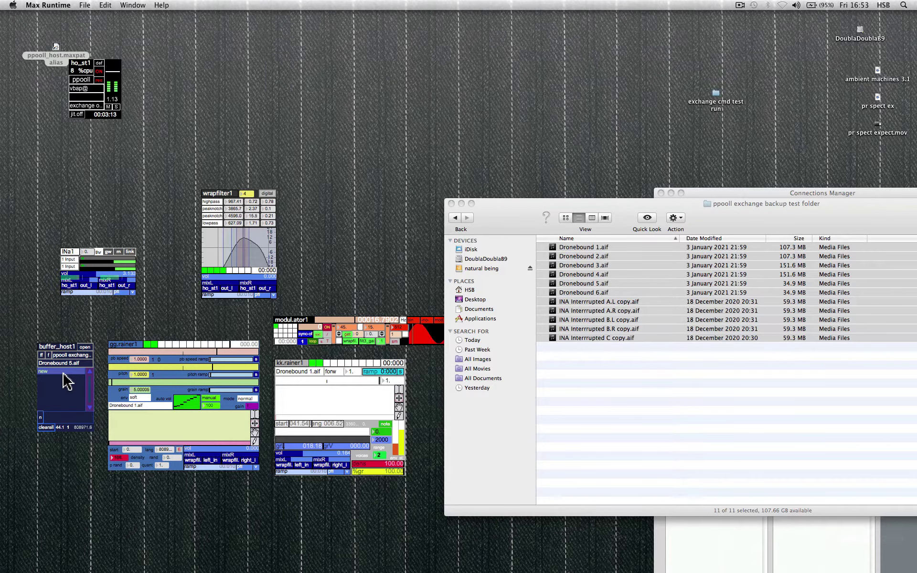
# Step: Reload the environment preset exchange on cmnd 1 and raise ho_st1's output volume to 0.94
pyautogui.click(83, 106)
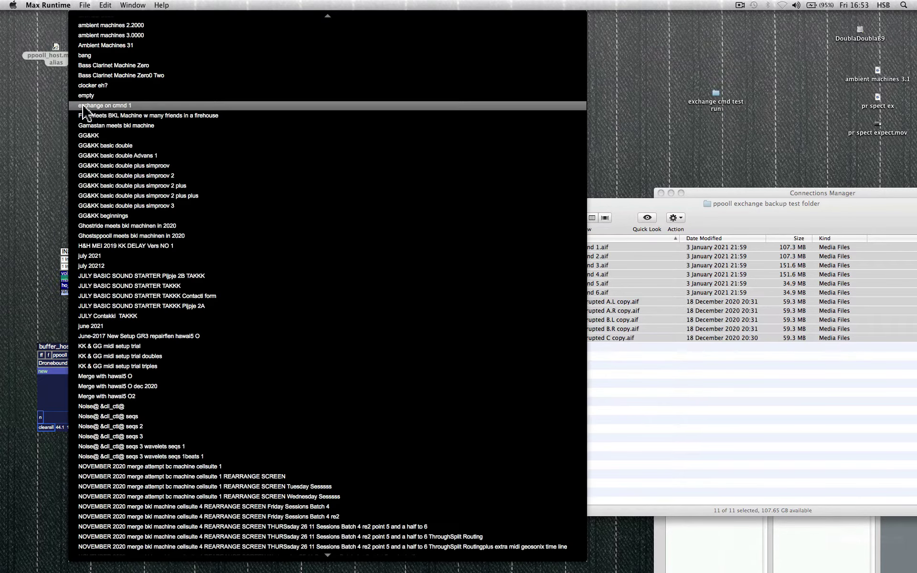
pyautogui.click(84, 106)
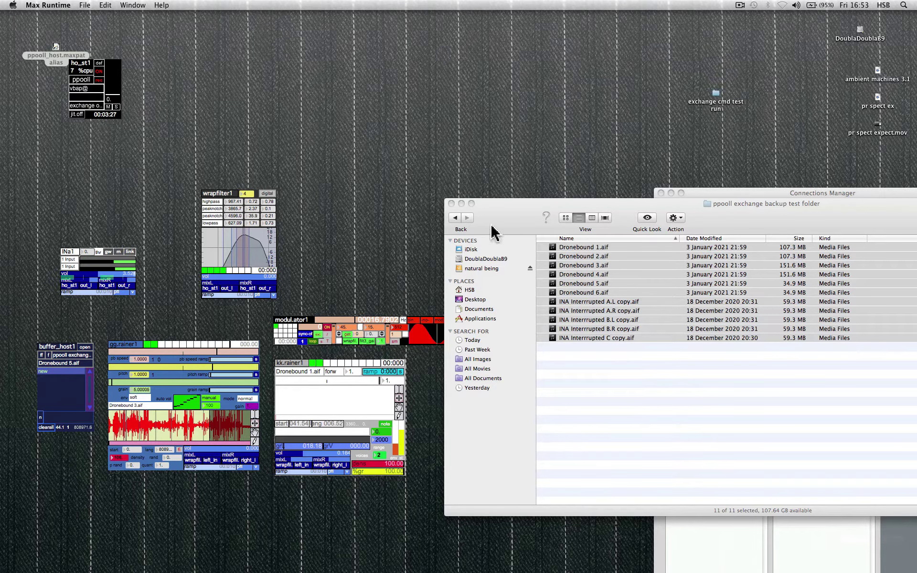
pyautogui.moveTo(514, 223); pyautogui.dragTo(575, 410)
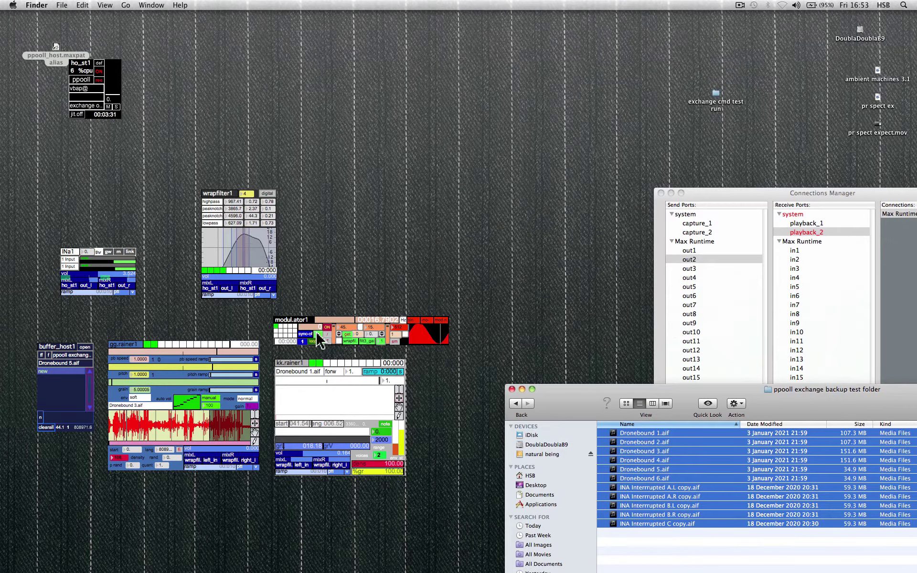
pyautogui.click(114, 76)
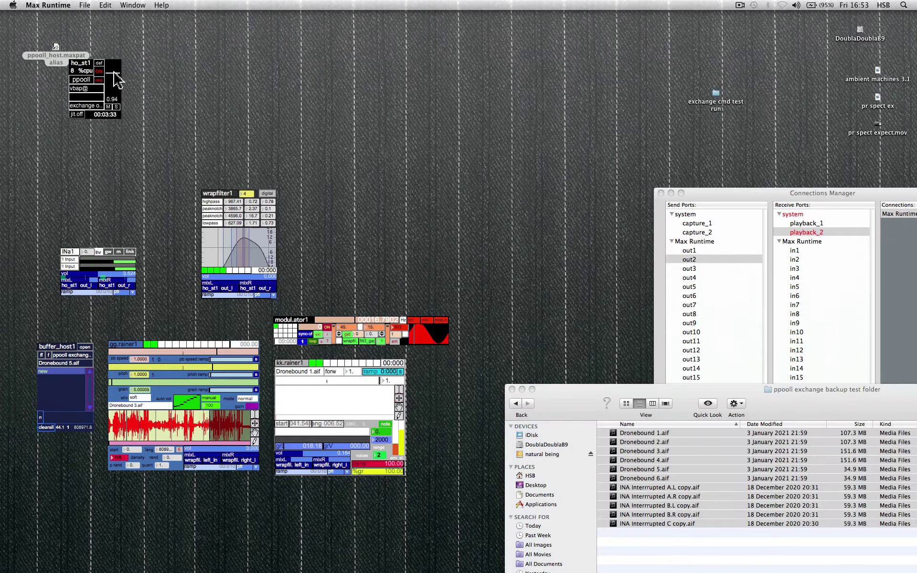
# Step: Try dropping the whole ppooll exchange backup test folder from DoublaDoubla89 onto buffer_host1 and check its file list
pyautogui.moveTo(566, 401); pyautogui.dragTo(441, 182)
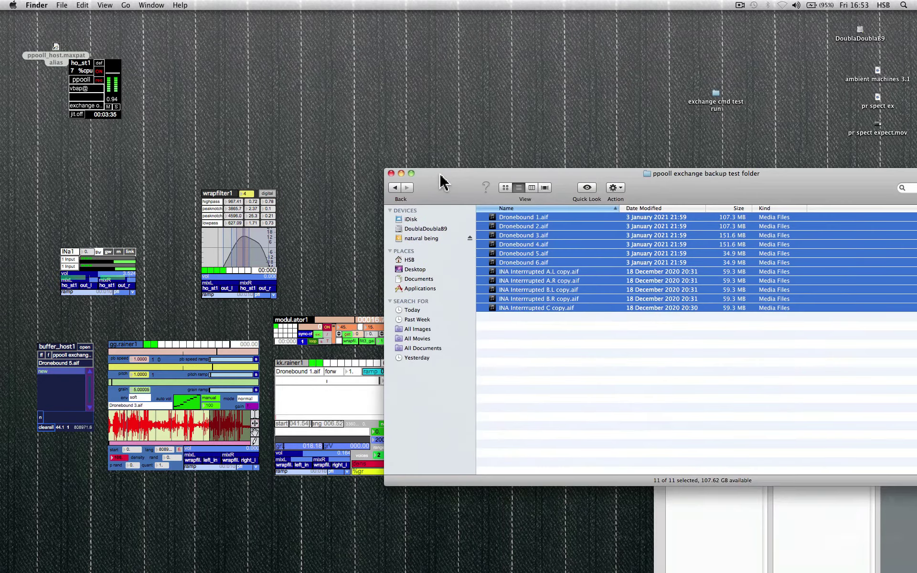
pyautogui.click(395, 186)
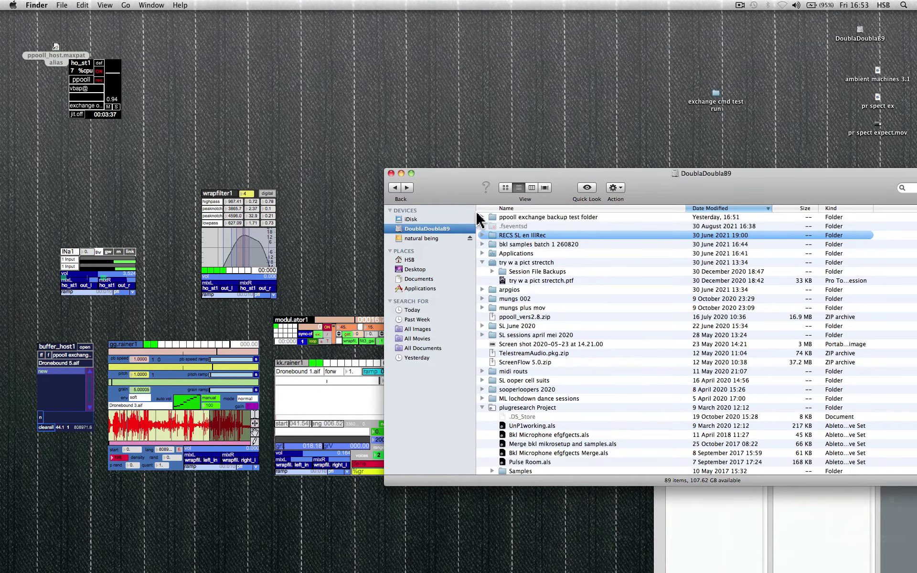
pyautogui.moveTo(494, 218); pyautogui.dragTo(71, 403)
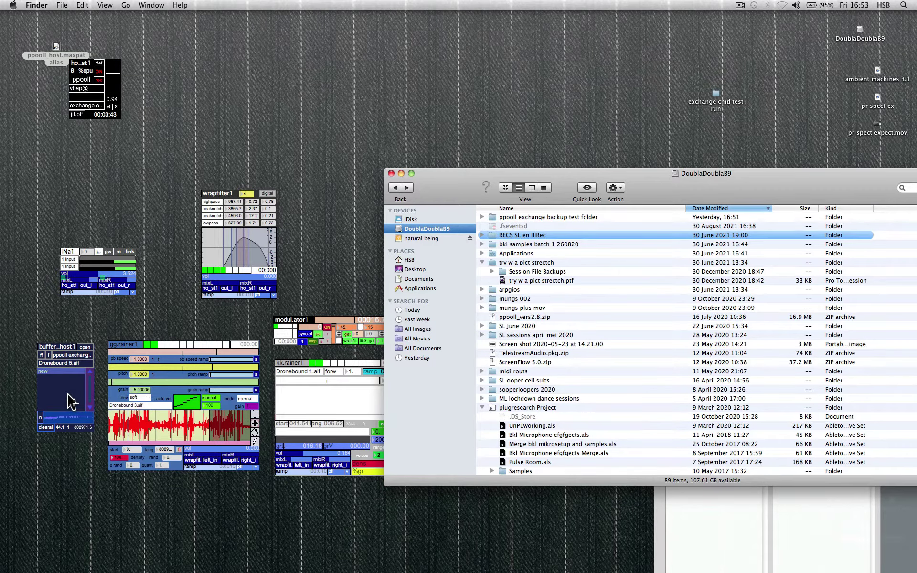
pyautogui.click(61, 369)
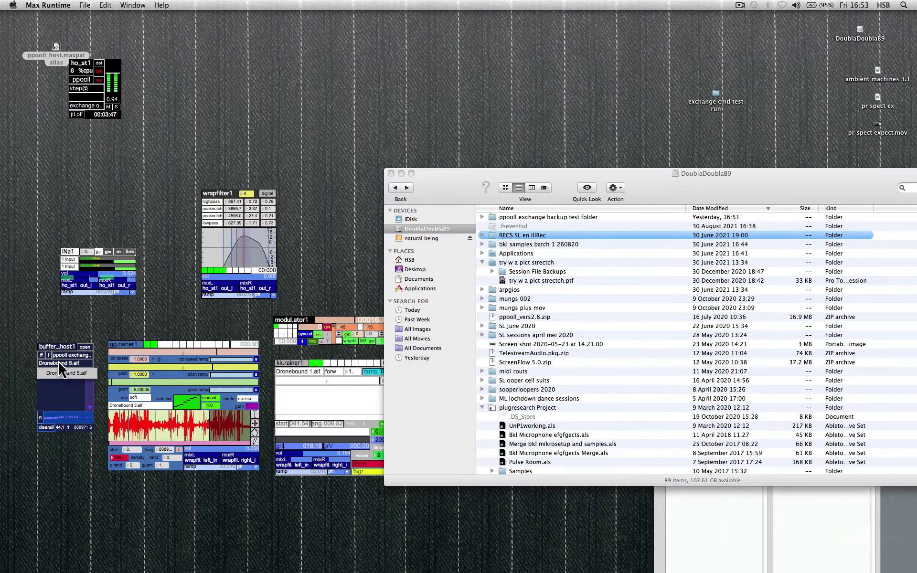
pyautogui.click(59, 389)
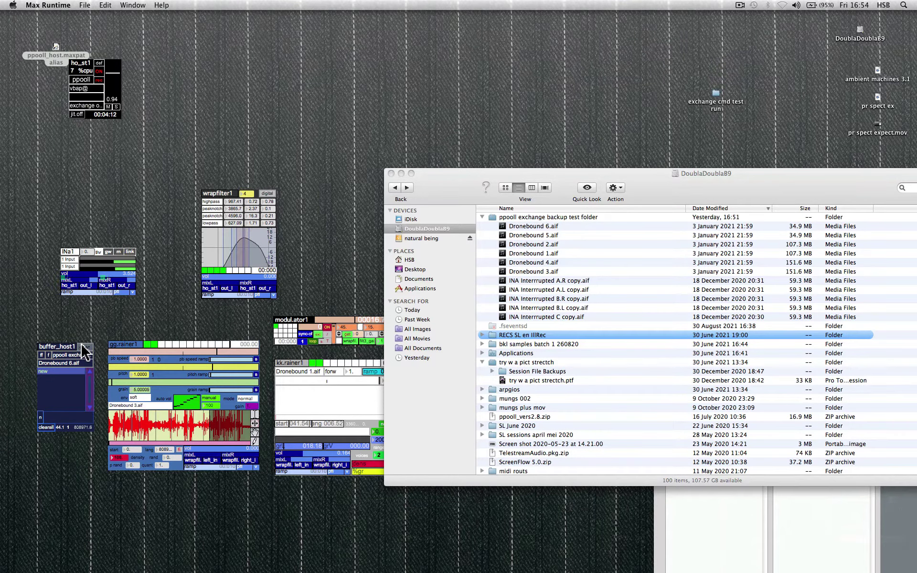
# Step: Open Dronebound 2.aif in buffer_host1, look through its buffer list, and close the Finder window
pyautogui.click(85, 348)
pyautogui.doubleClick(294, 114)
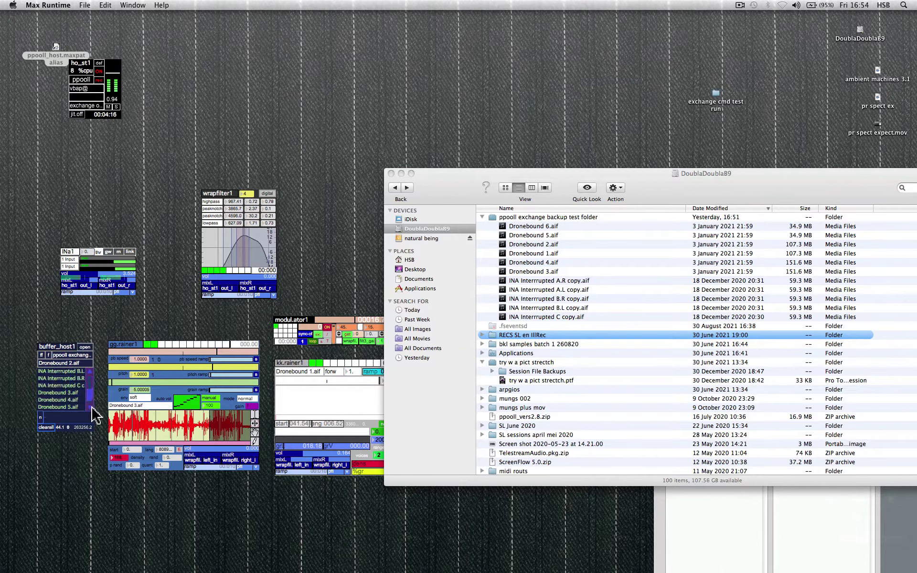
pyautogui.scroll(-5, 91, 409)
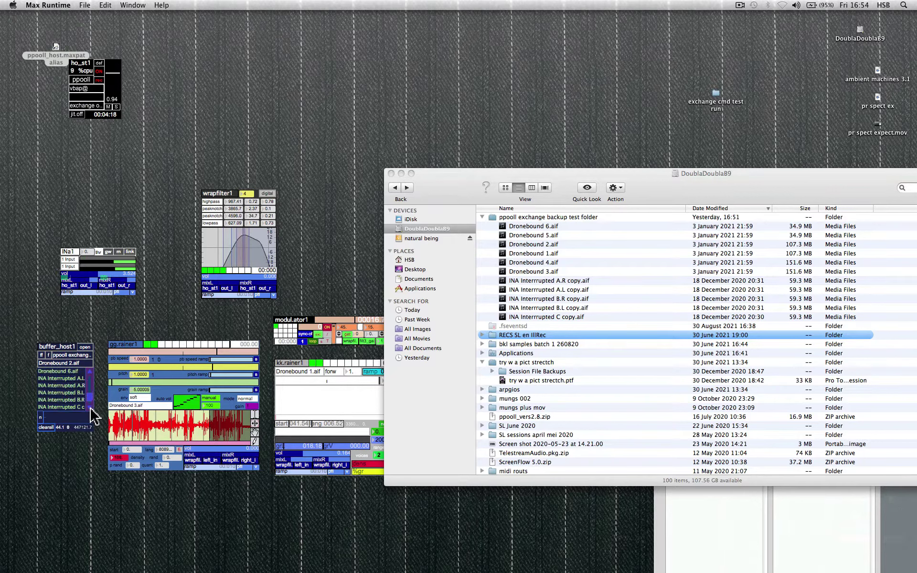
pyautogui.scroll(5, 91, 406)
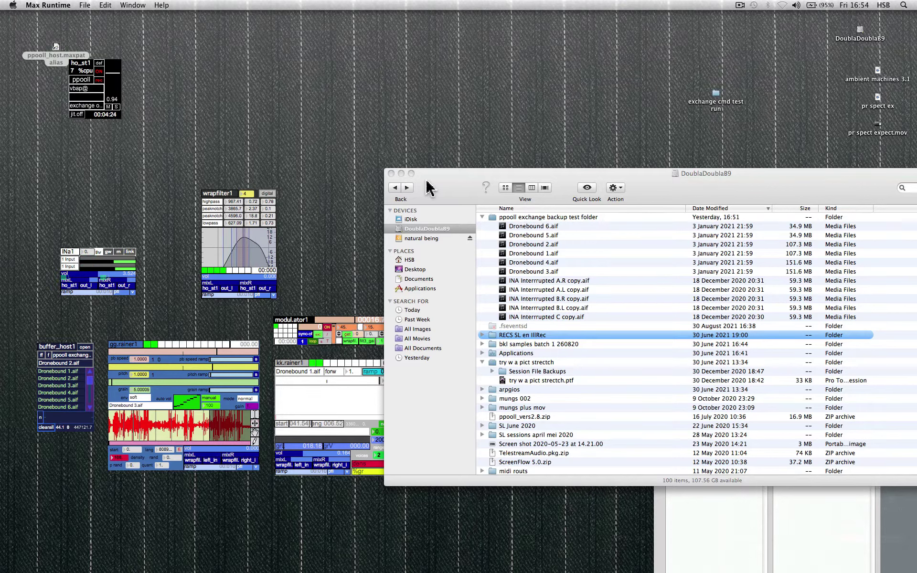
pyautogui.click(391, 173)
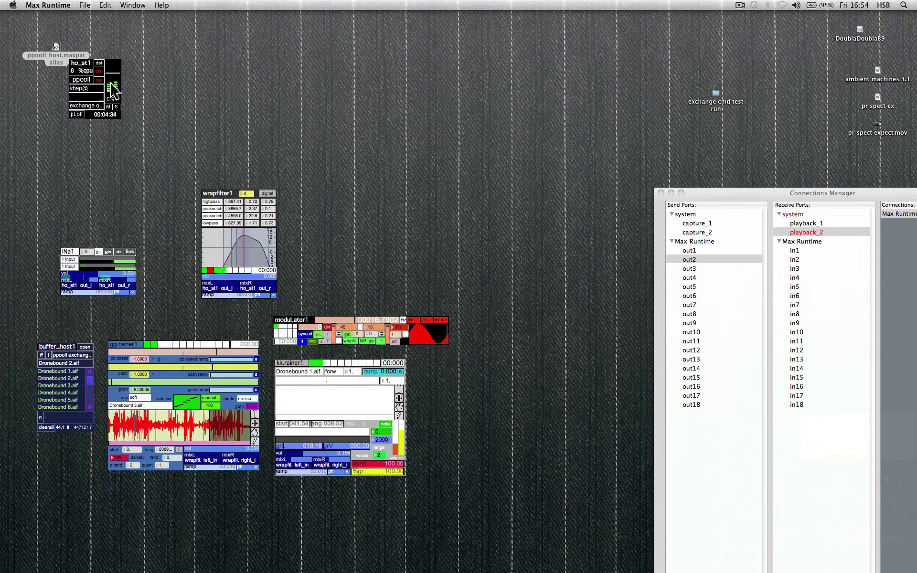
# Step: Write the current environment as a new preset named exchange on cmnd 1 arrived
pyautogui.click(86, 106)
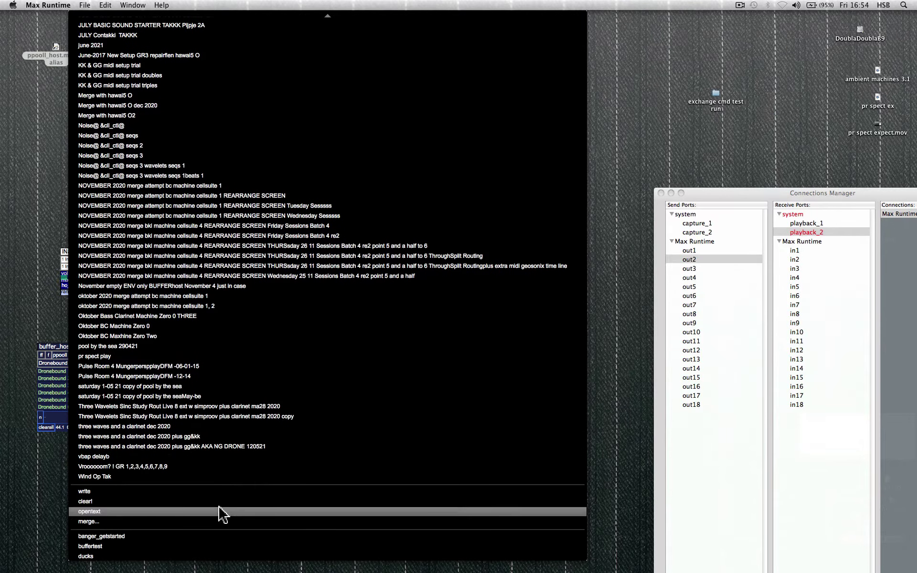
pyautogui.click(196, 496)
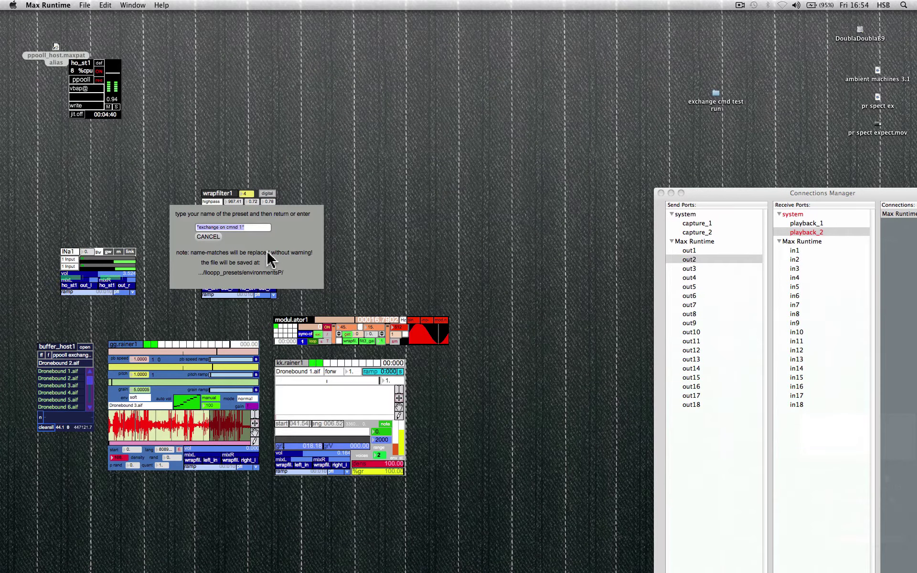
pyautogui.press('Right')
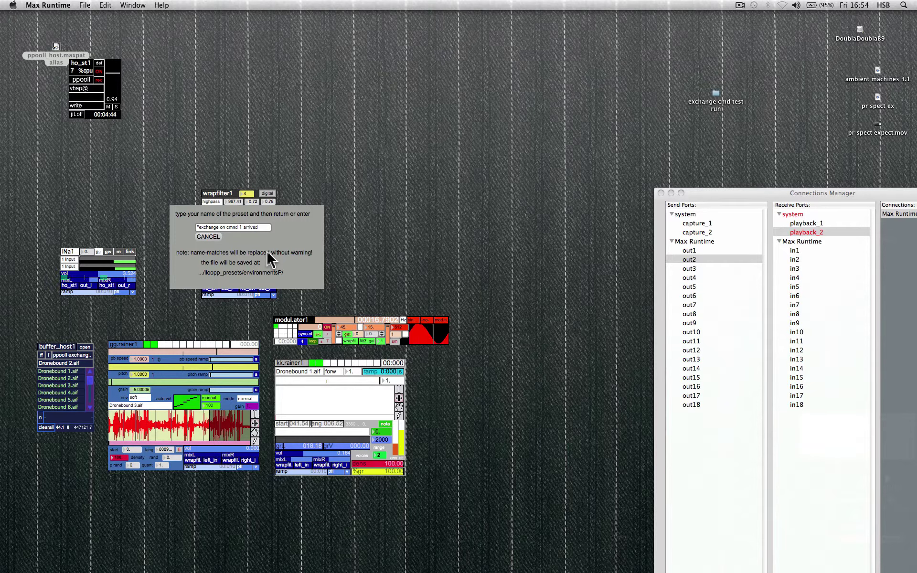
pyautogui.press('Return')
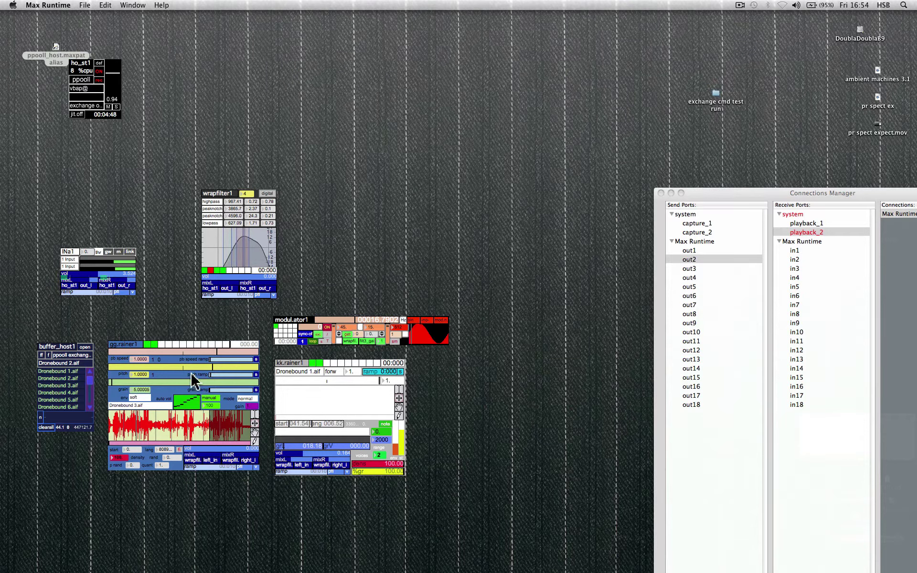
# Step: Recall kk.rainer1's first preset and enable the speedslider parameter in its client objects window, moving that window clear of the acts
pyautogui.click(312, 365)
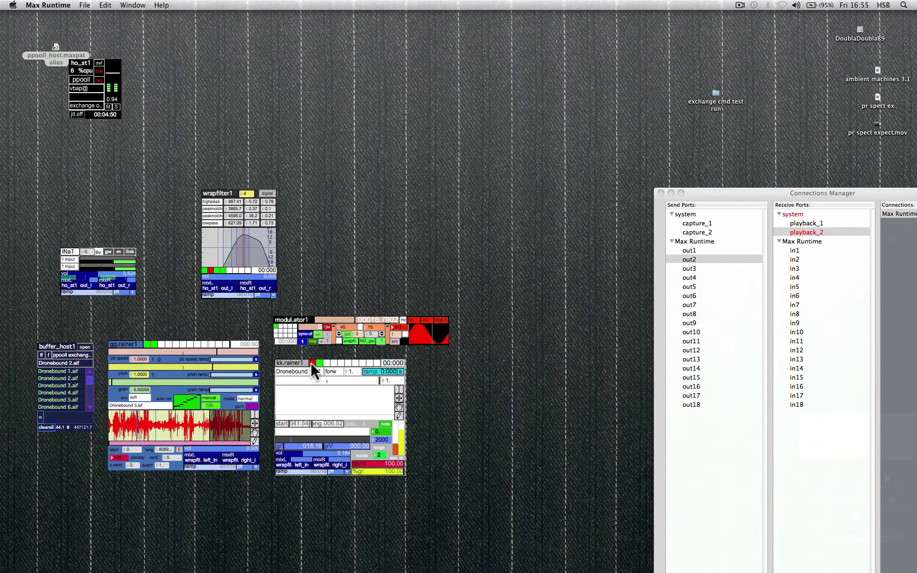
pyautogui.click(299, 366)
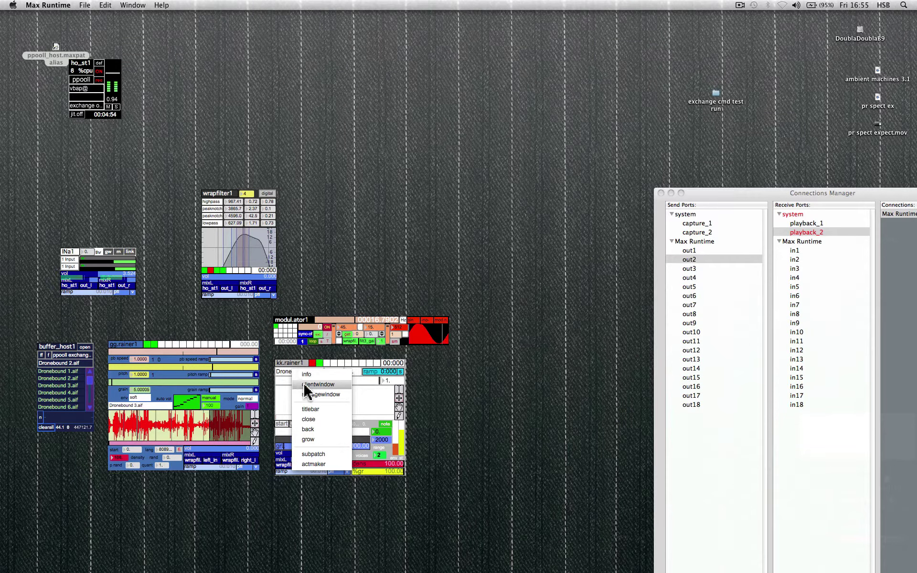
pyautogui.click(306, 385)
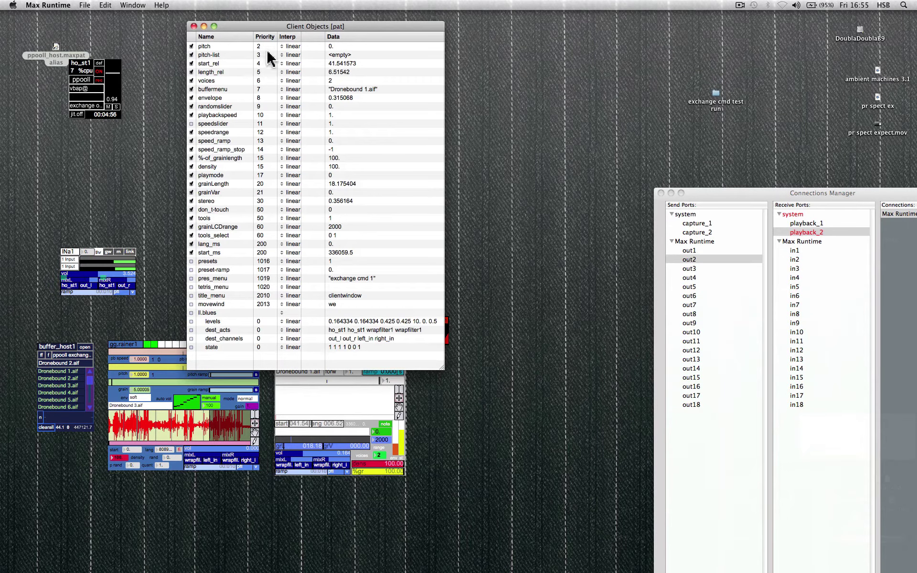
pyautogui.click(191, 124)
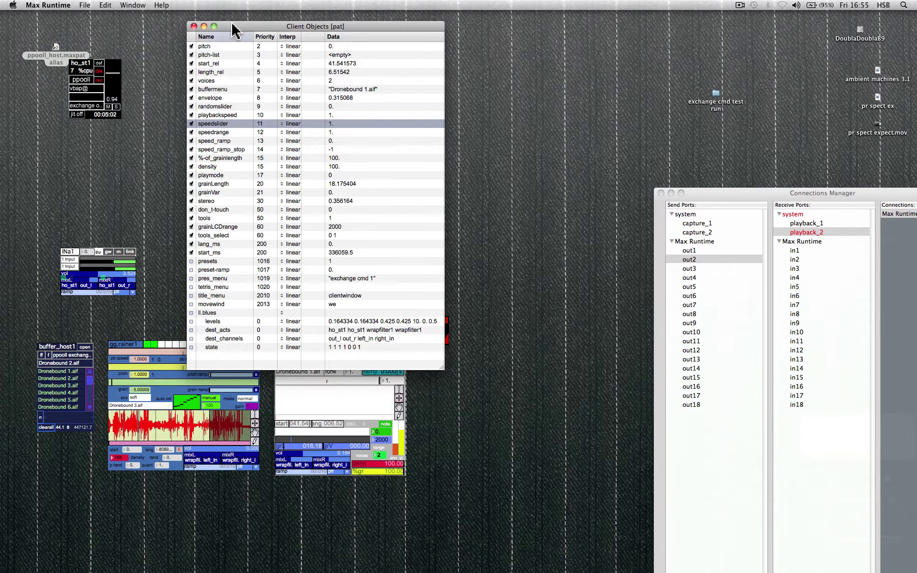
pyautogui.moveTo(235, 26); pyautogui.dragTo(480, 51)
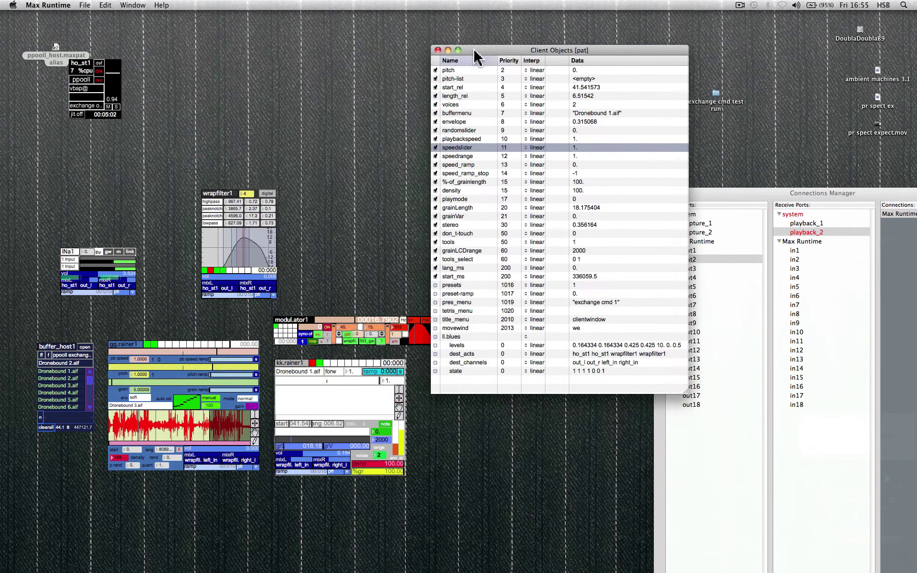
# Step: Reload the preset file exchange cmd 1 in kk.rainer1, recall its second preset, and return to the first one
pyautogui.click(300, 365)
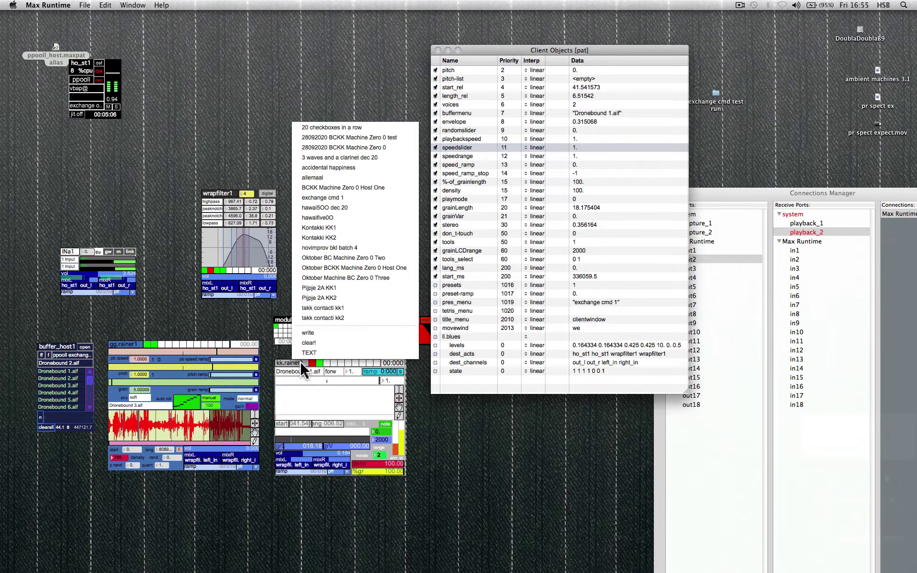
pyautogui.click(335, 197)
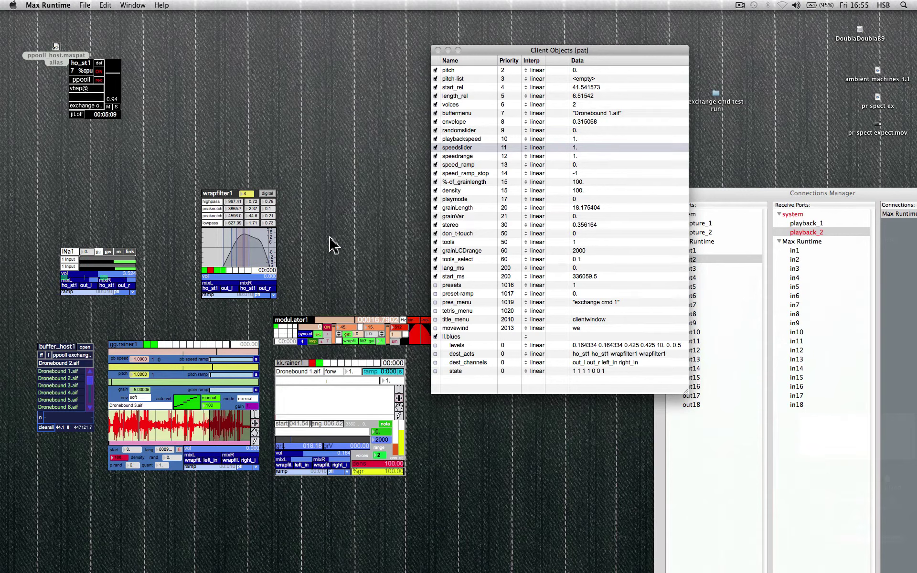
pyautogui.click(320, 364)
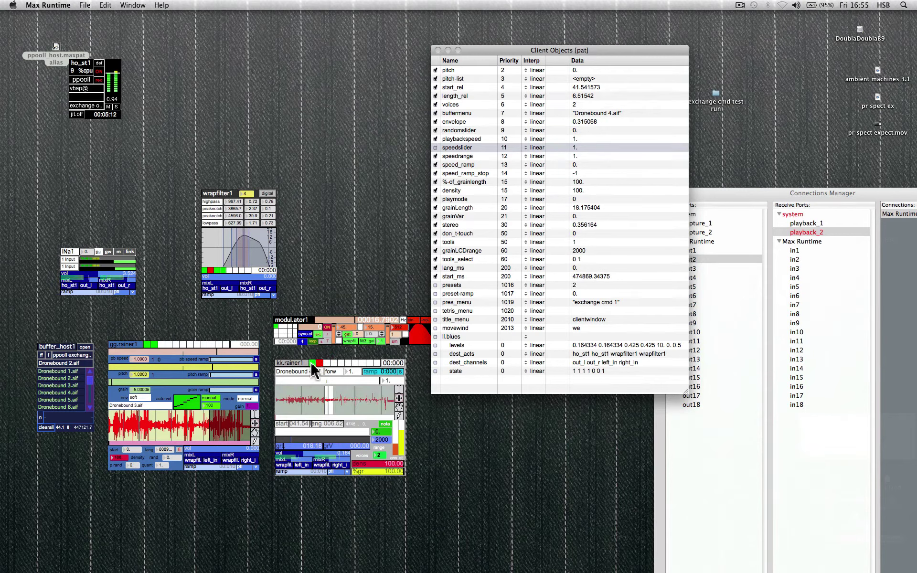
pyautogui.click(311, 365)
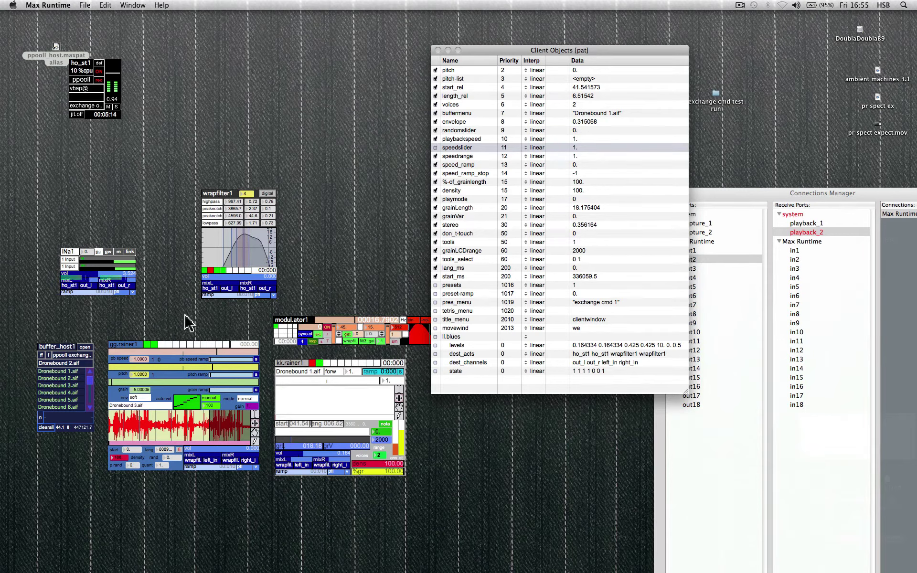
# Step: Check the Dronebound 1.aif, Dronebound 2.aif and Dronebound 3.aif buffers in buffer_host1's list
pyautogui.click(64, 377)
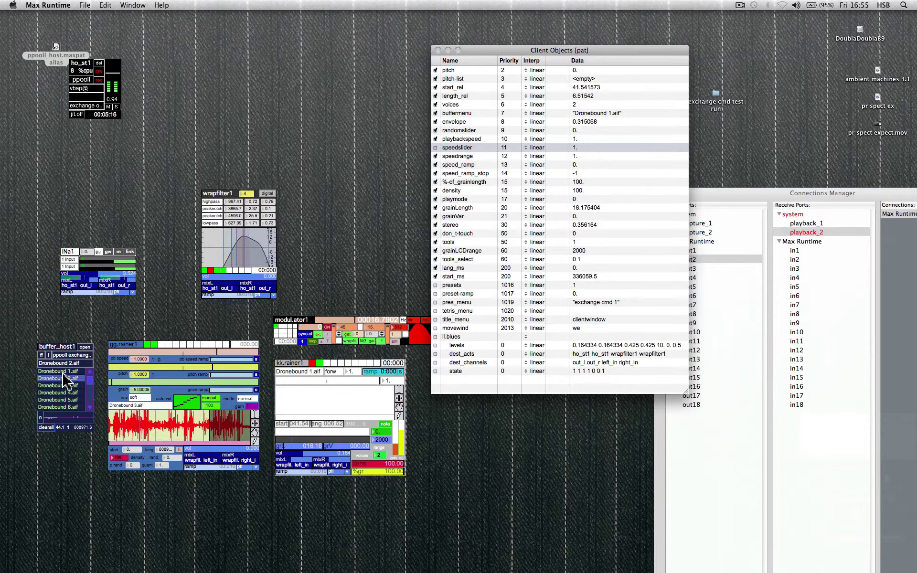
pyautogui.click(61, 373)
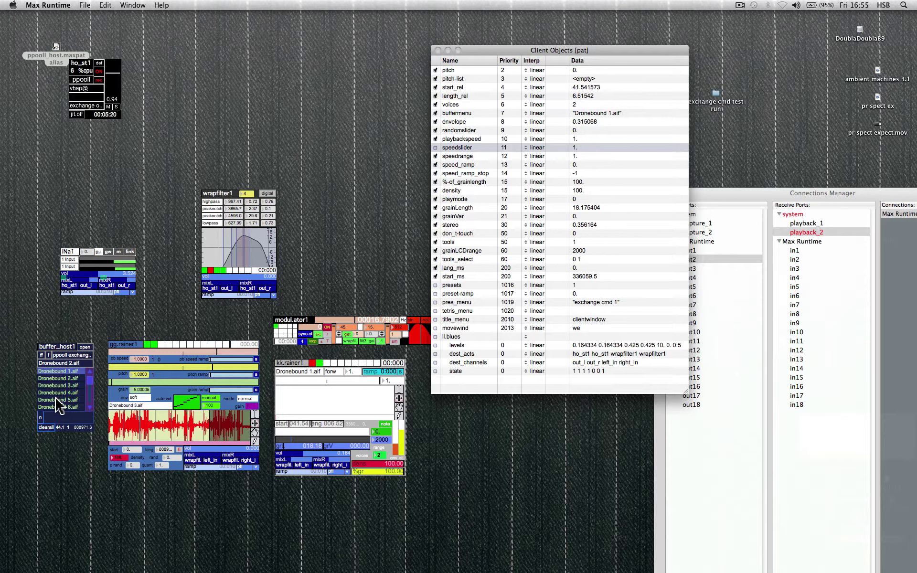
pyautogui.click(57, 386)
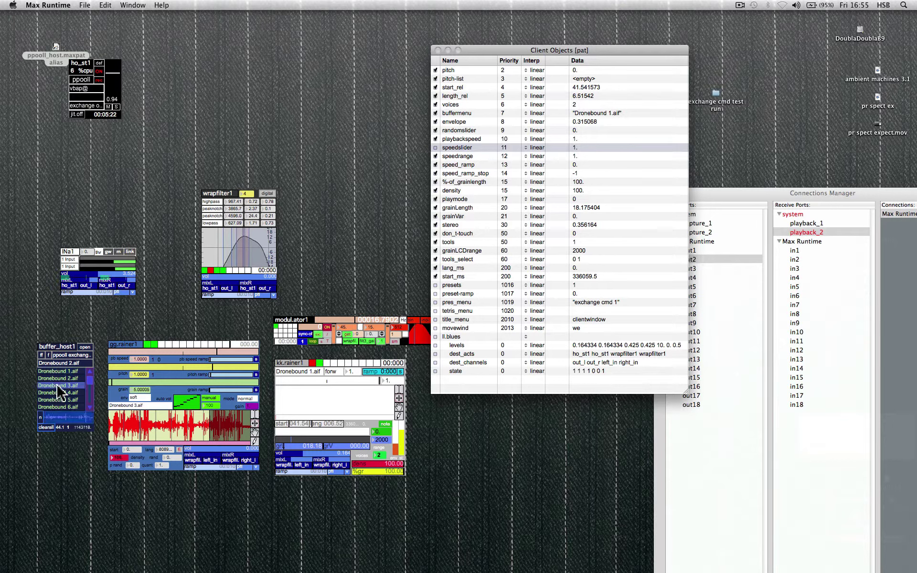
pyautogui.click(53, 372)
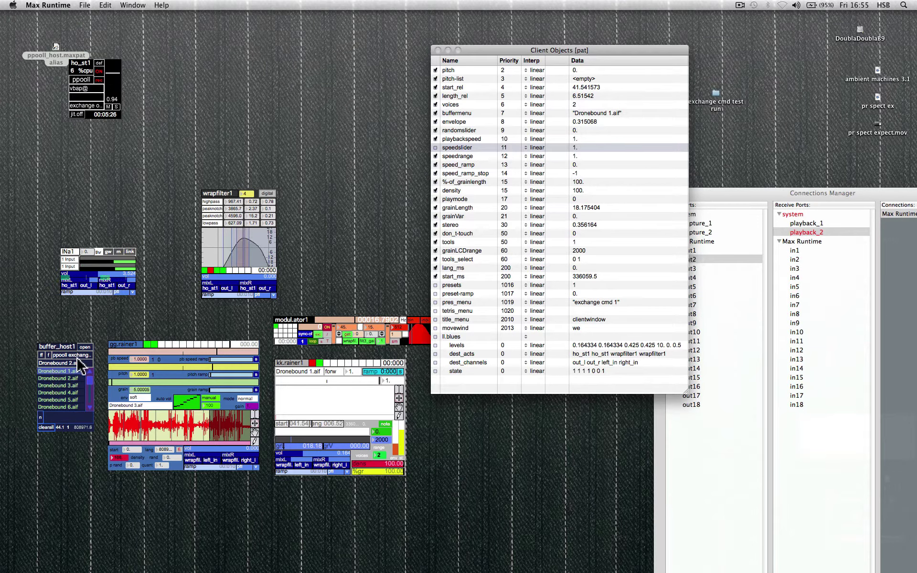
# Step: Load Dronebound 1.aif from the ppooll exchange backup test folder into buffer_host1 and close the client objects window
pyautogui.click(87, 348)
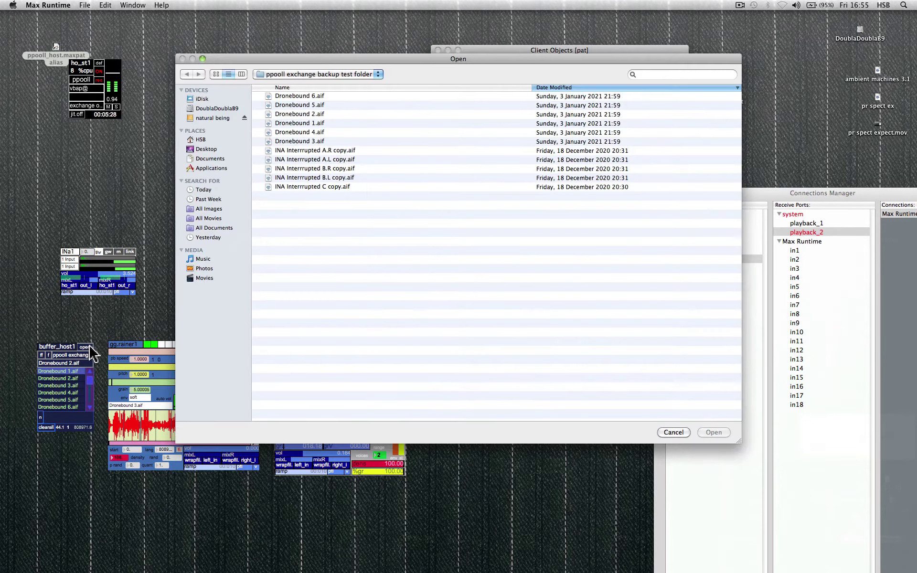
pyautogui.doubleClick(297, 123)
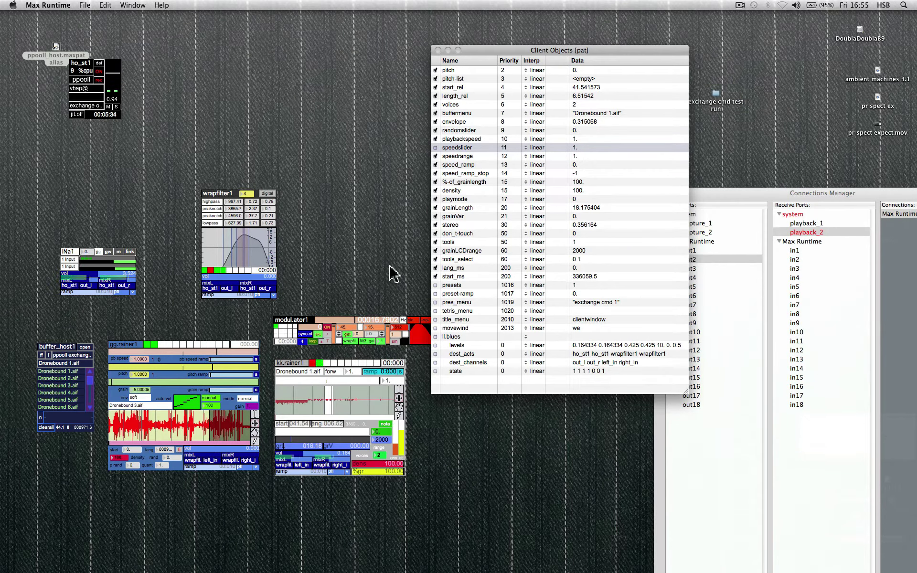
pyautogui.click(438, 50)
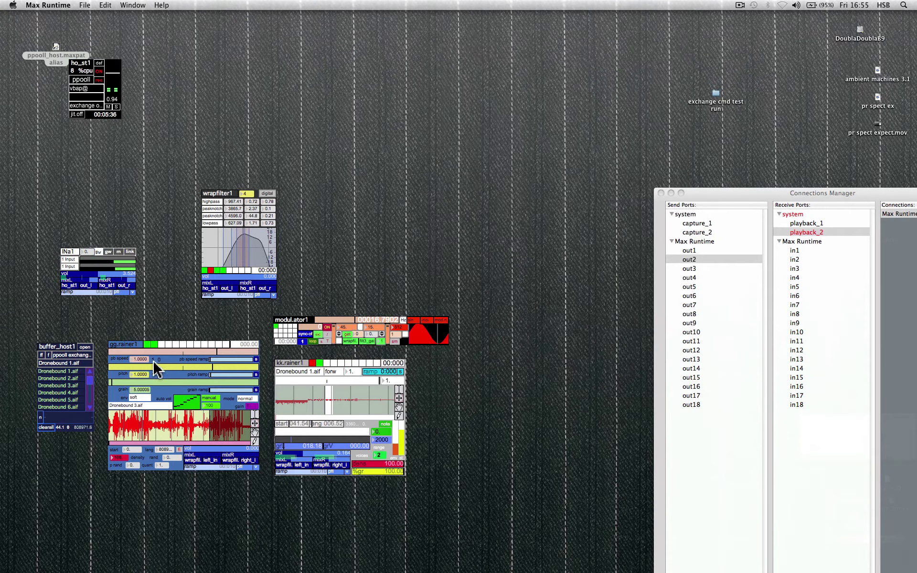
# Step: Recall gg.rainer1's first preset and move the ho_st1 act down to sit above iNa1
pyautogui.click(148, 345)
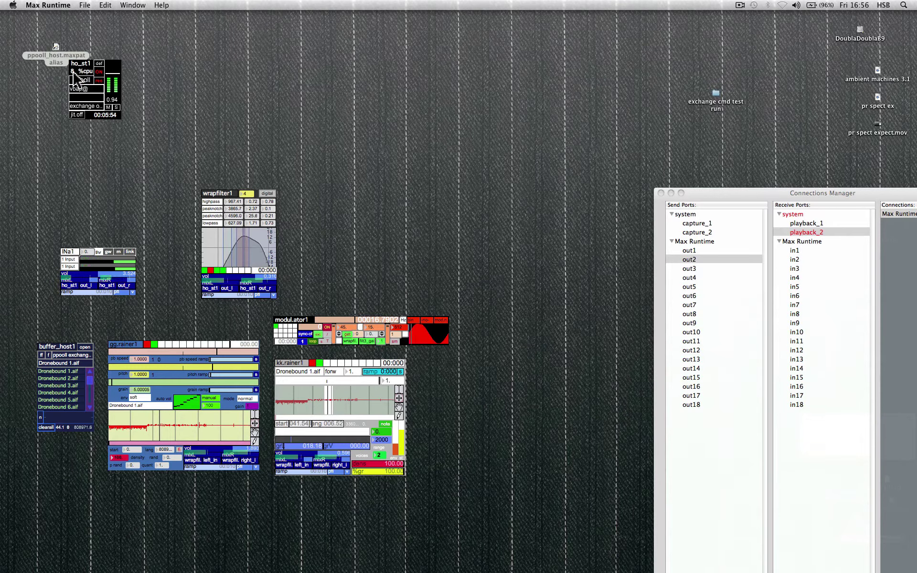
pyautogui.moveTo(75, 63); pyautogui.dragTo(59, 137)
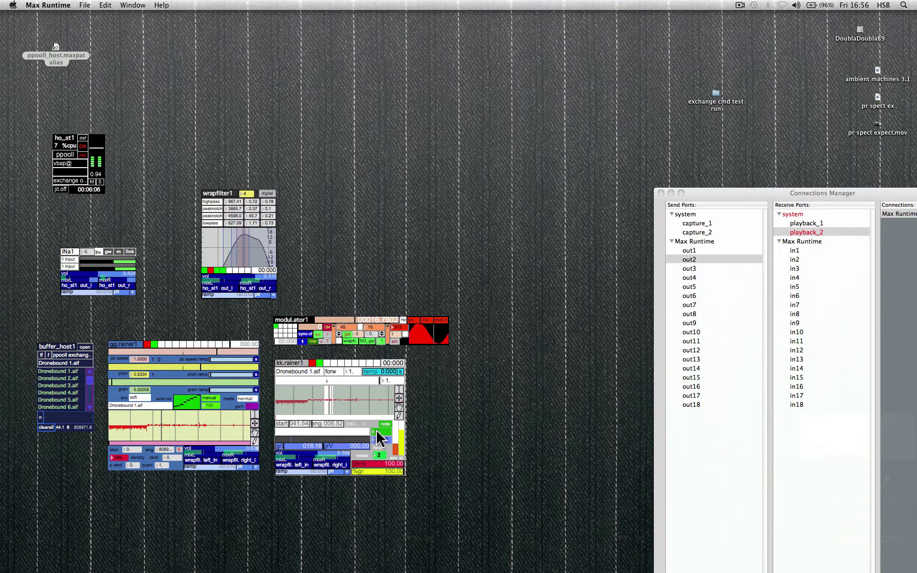
# Step: Try lower pitches by setting kk.rainer1's note to -11 and gg.rainer1's pitch to about 0.36
pyautogui.moveTo(377, 432)
pyautogui.mouseDown()
pyautogui.moveTo(378, 444)
pyautogui.moveTo(379, 434)
pyautogui.mouseUp()
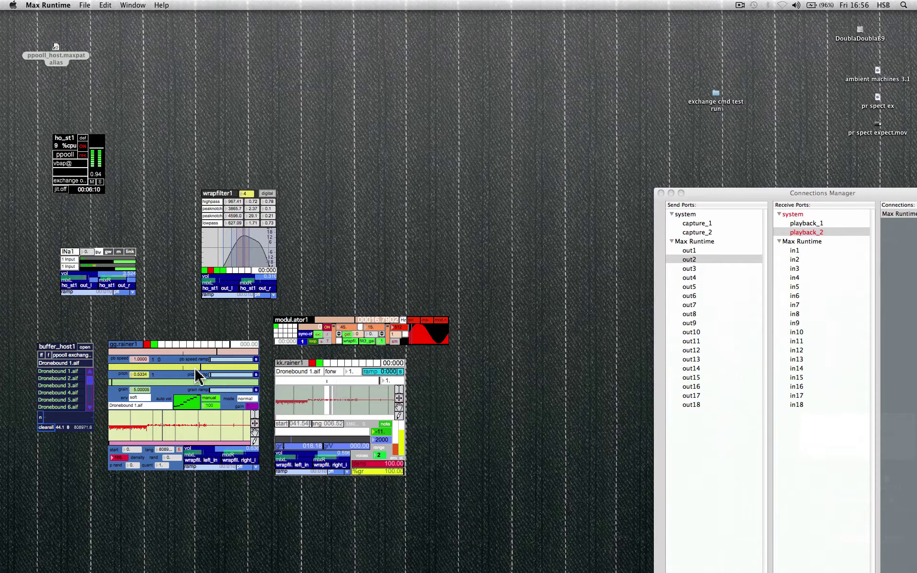
pyautogui.moveTo(198, 368); pyautogui.dragTo(194, 367)
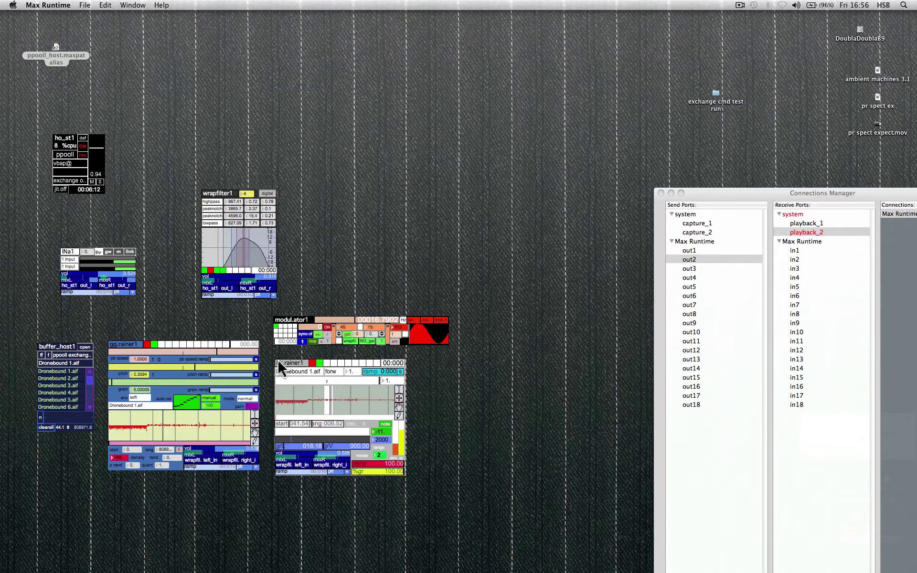
pyautogui.moveTo(279, 361); pyautogui.dragTo(280, 362)
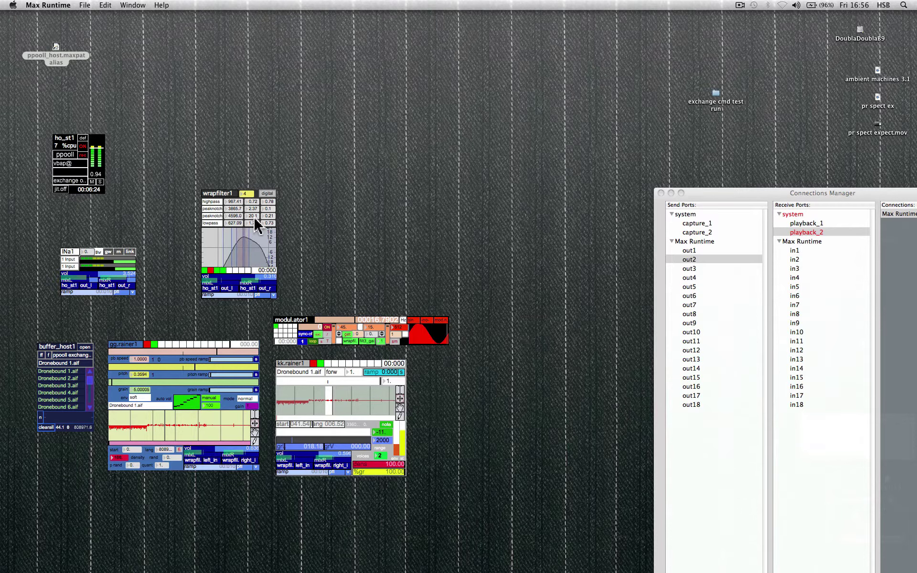
# Step: Switch gg.rainer1 and kk.rainer1 each to their second preset and back to their first one
pyautogui.click(154, 344)
pyautogui.click(148, 344)
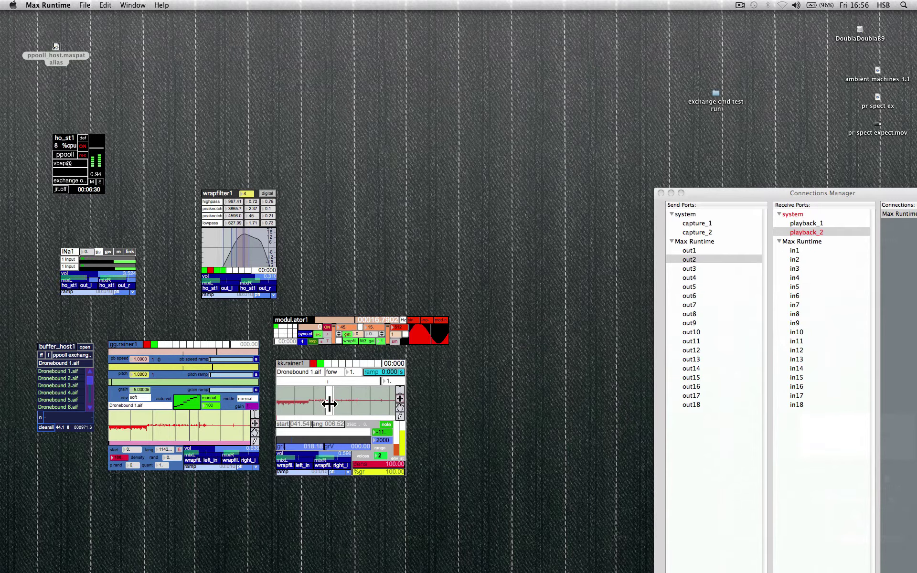
pyautogui.click(315, 365)
pyautogui.click(314, 365)
# Step: Shift the wrapfilter1 act slightly down and nudge kk.rainer1 and modul.ator1 so they line up
pyautogui.moveTo(205, 193); pyautogui.dragTo(201, 204)
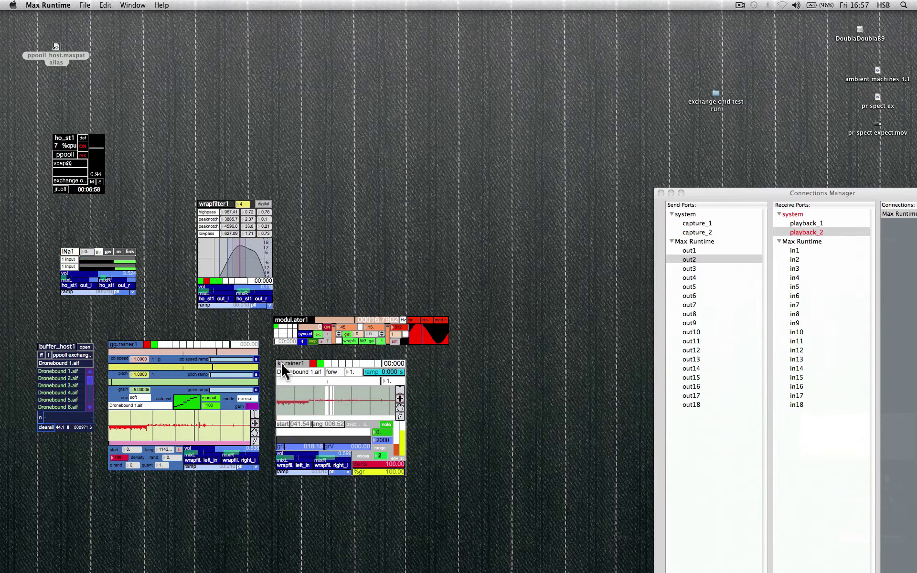
pyautogui.moveTo(281, 364); pyautogui.dragTo(287, 364)
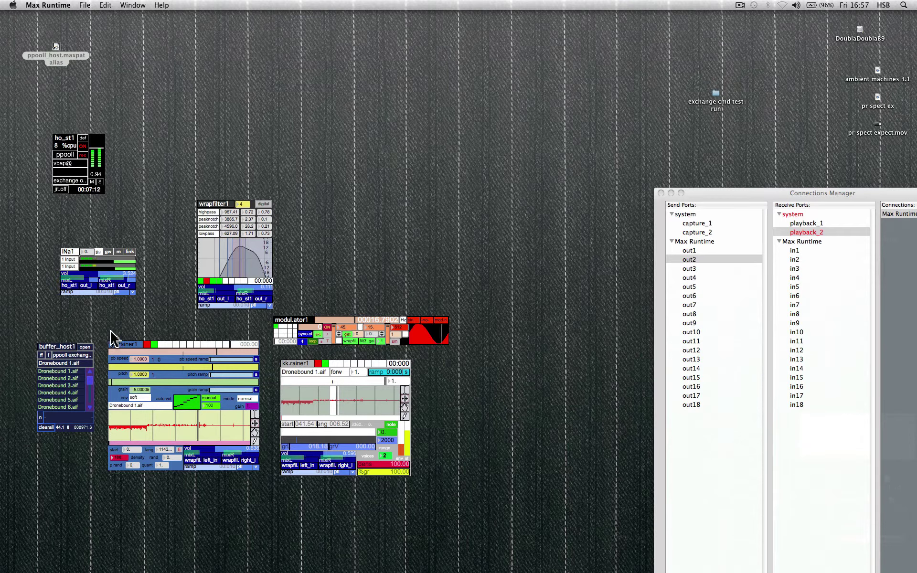
pyautogui.moveTo(282, 319); pyautogui.dragTo(289, 330)
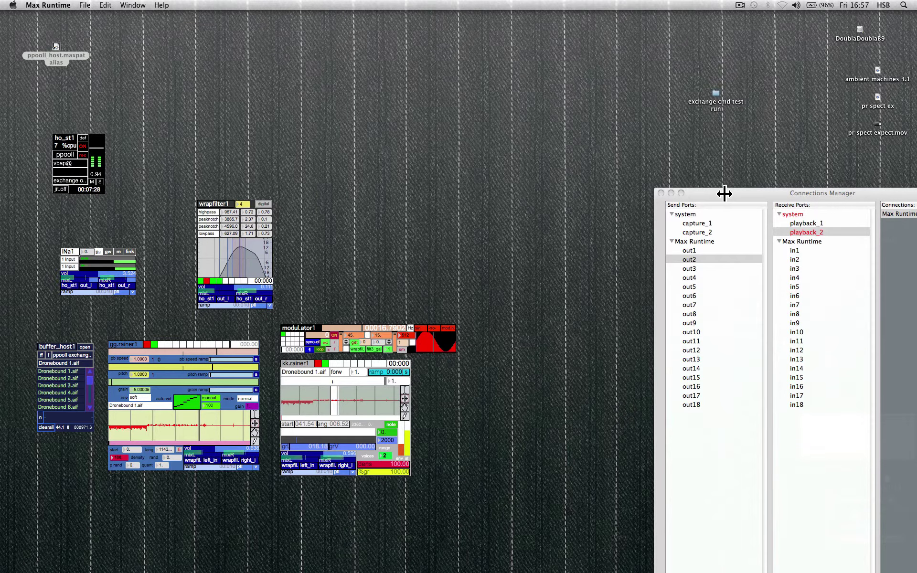
# Step: Move the Connections Manager window fully into view beside the acts and nudge gg.rainer1 and kk.rainer1 slightly down
pyautogui.moveTo(724, 193); pyautogui.dragTo(565, 159)
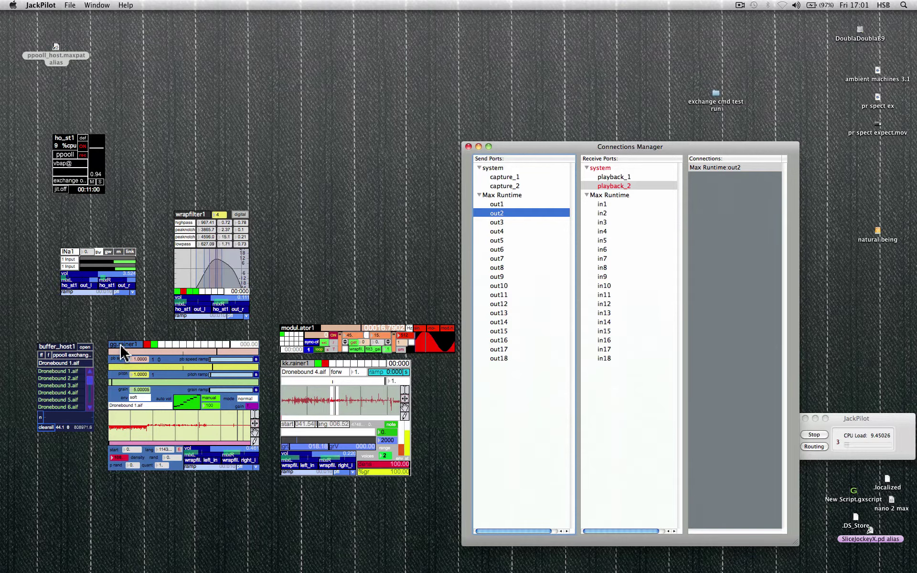
pyautogui.moveTo(119, 348); pyautogui.dragTo(121, 356)
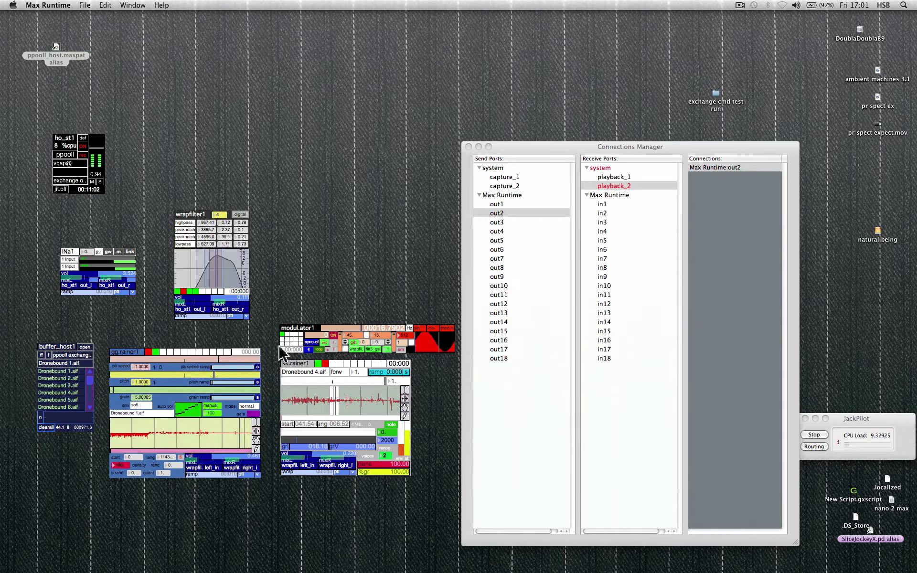
pyautogui.moveTo(285, 363); pyautogui.dragTo(284, 365)
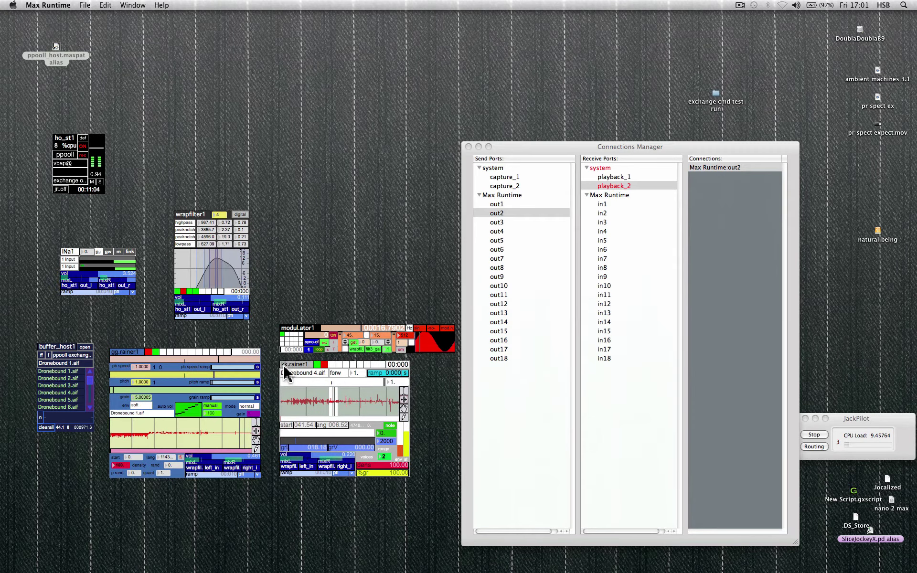